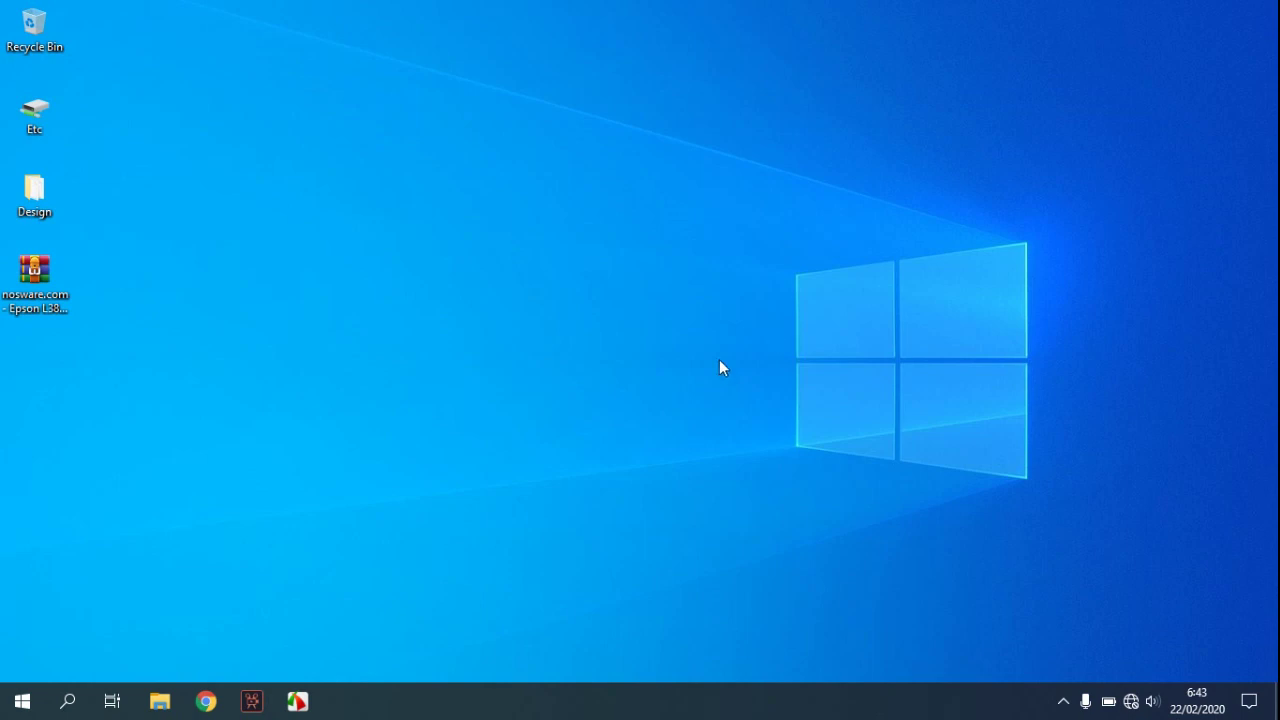
Search Windows for "windows defe" and open the Virus & threat protection page.
click(42, 297)
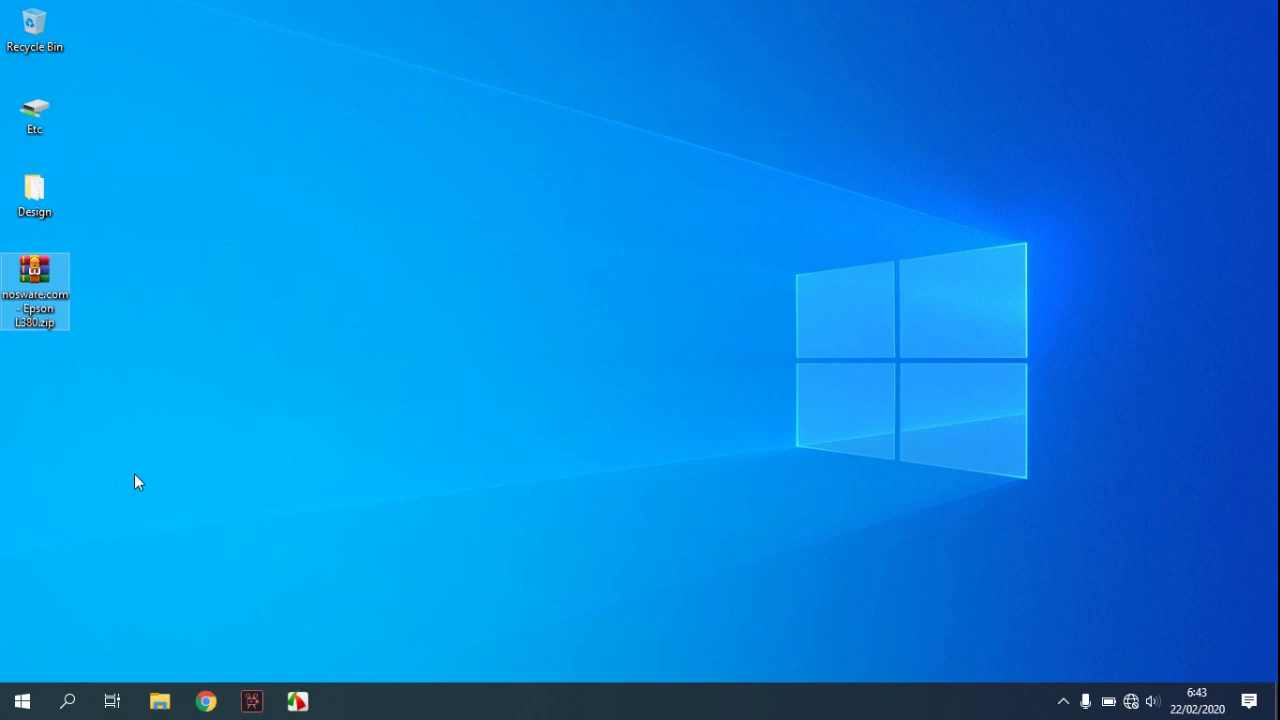
click(68, 701)
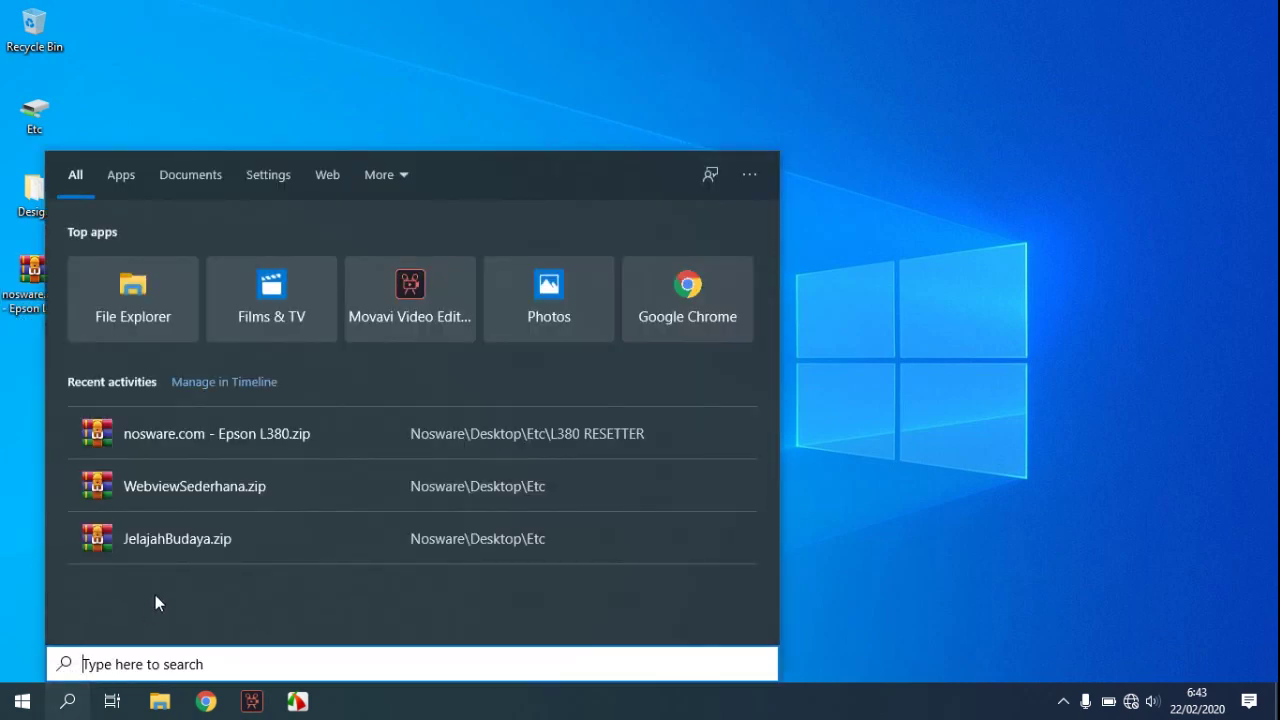
text(wind)
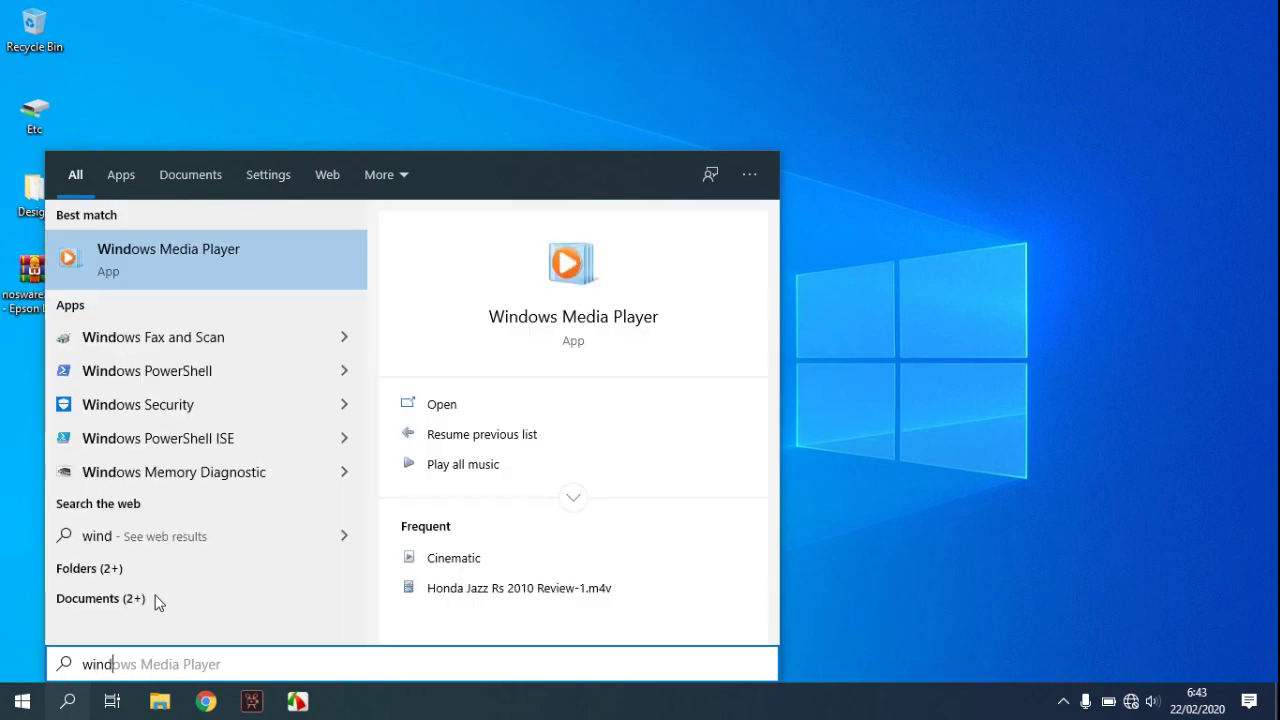
text(ow)
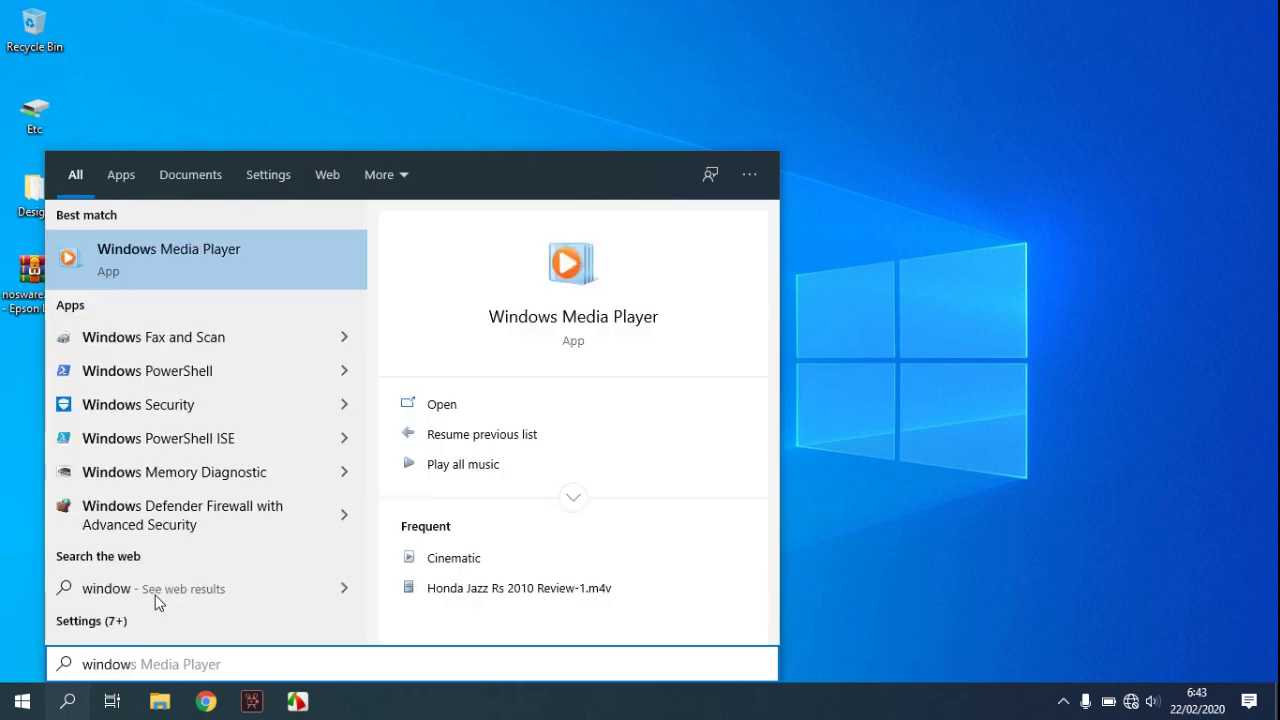
text(n)
text(s defe)
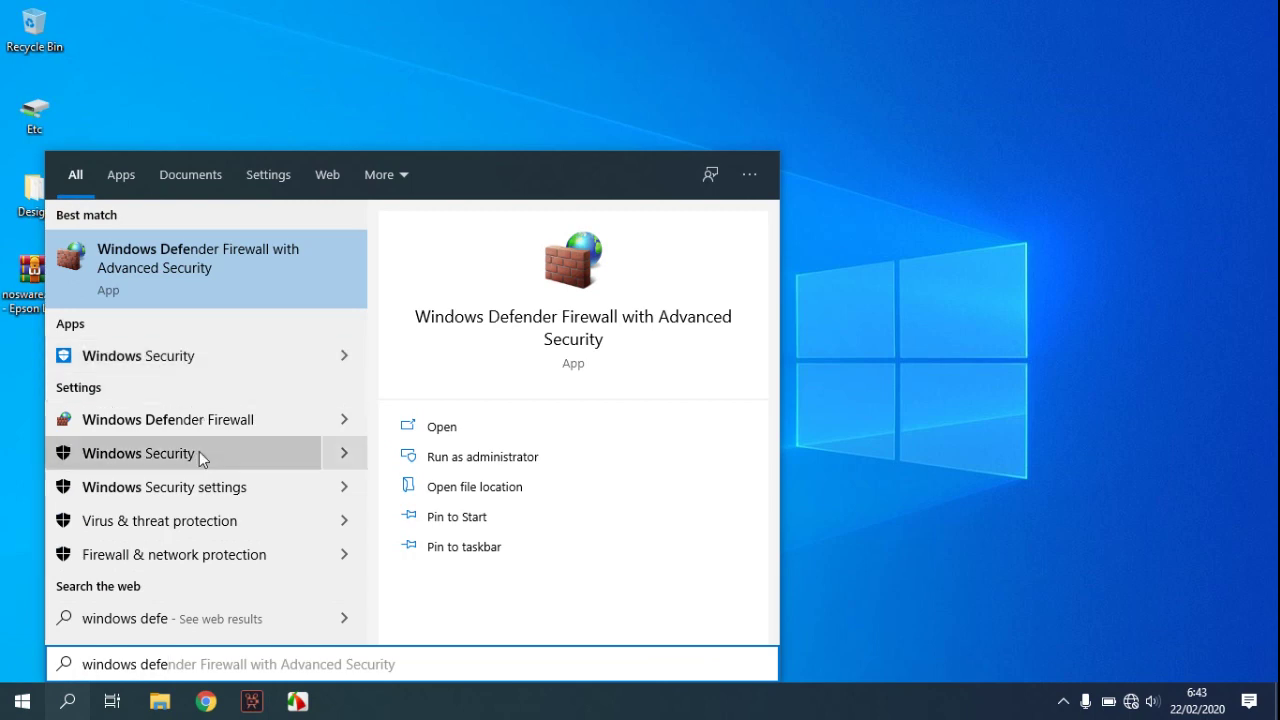
click(195, 521)
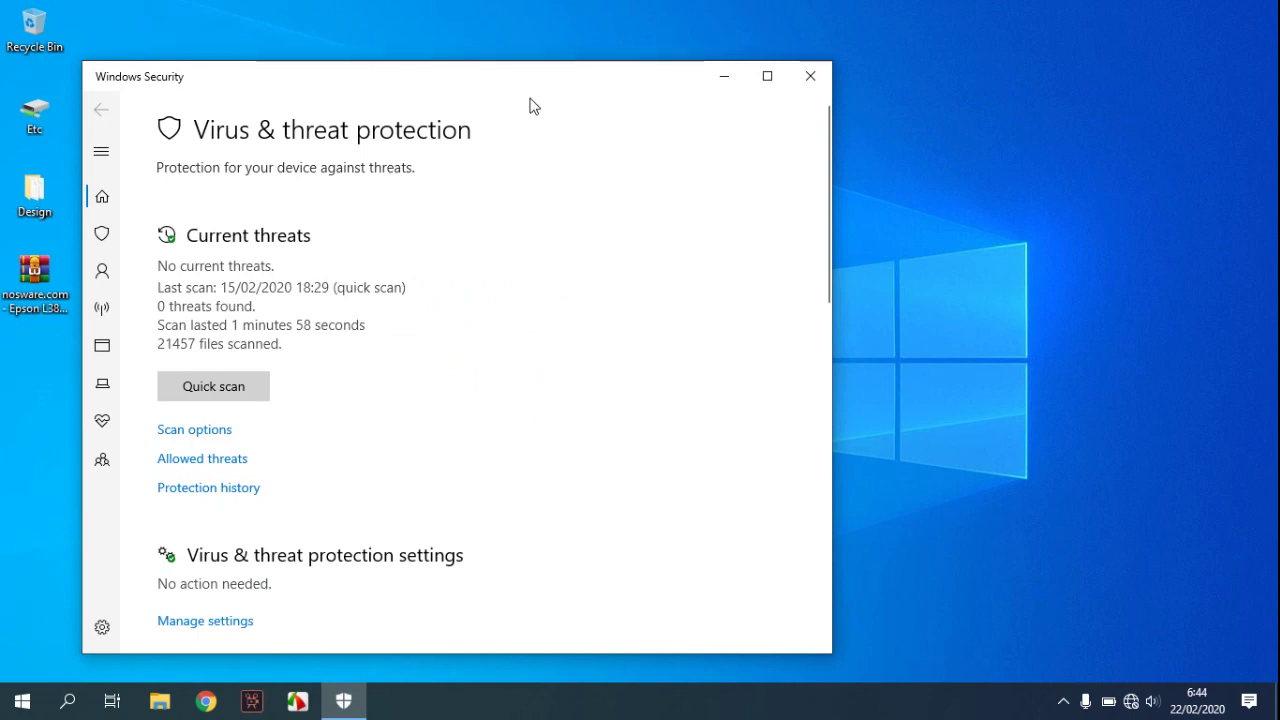
Turn off real-time protection, cloud-delivered protection, automatic sample submission and Tamper Protection, and close Windows Security.
drag(533, 90, 651, 58)
scroll(726, 269, down, 5)
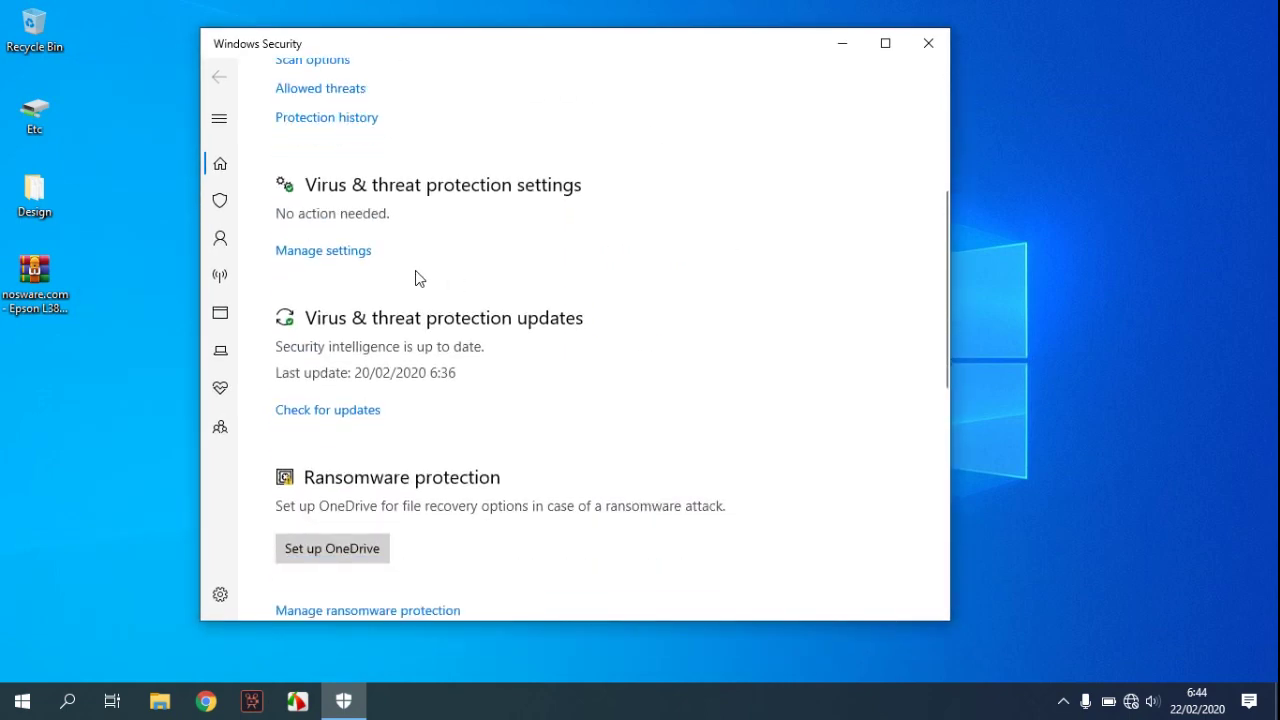
click(336, 254)
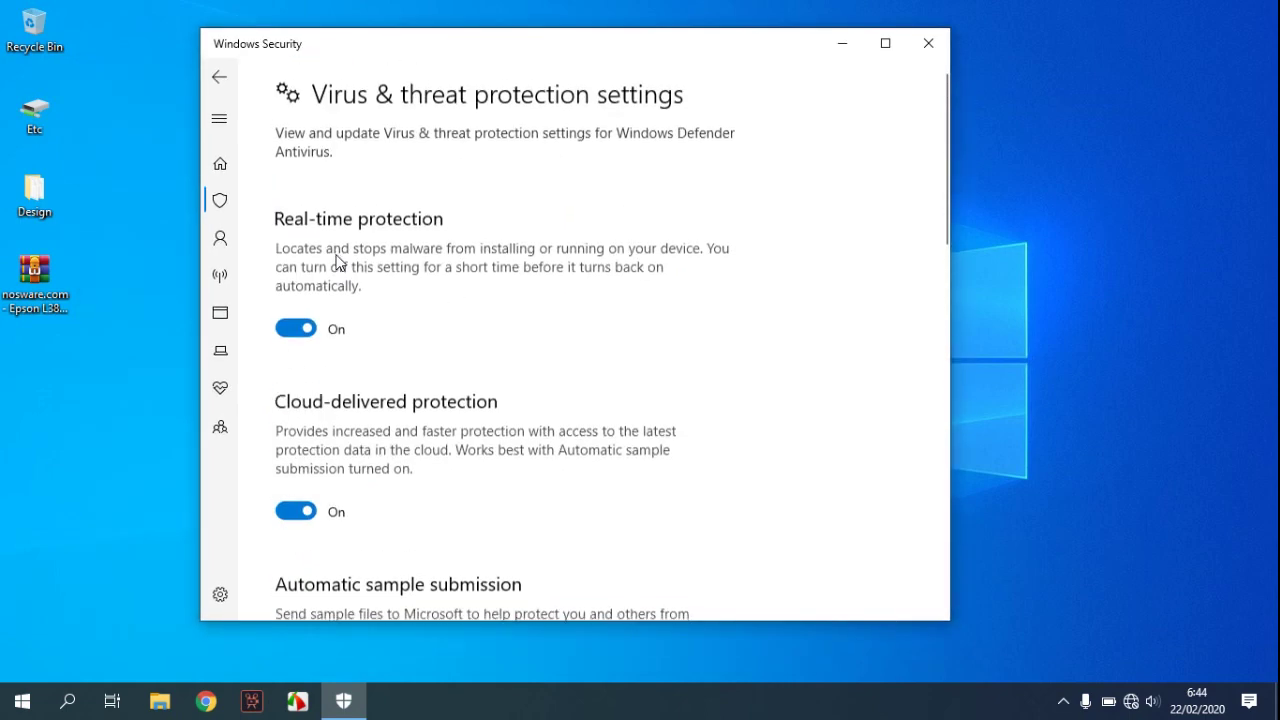
click(296, 331)
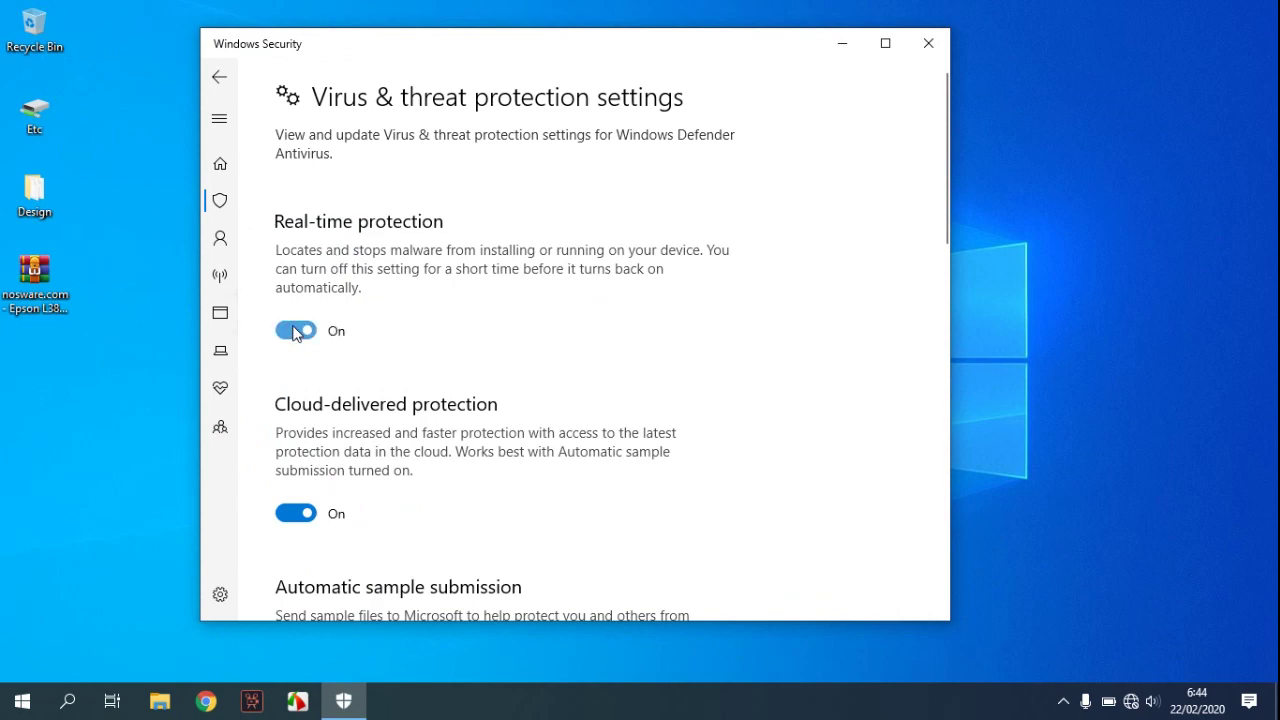
click(295, 549)
scroll(463, 460, down, 2)
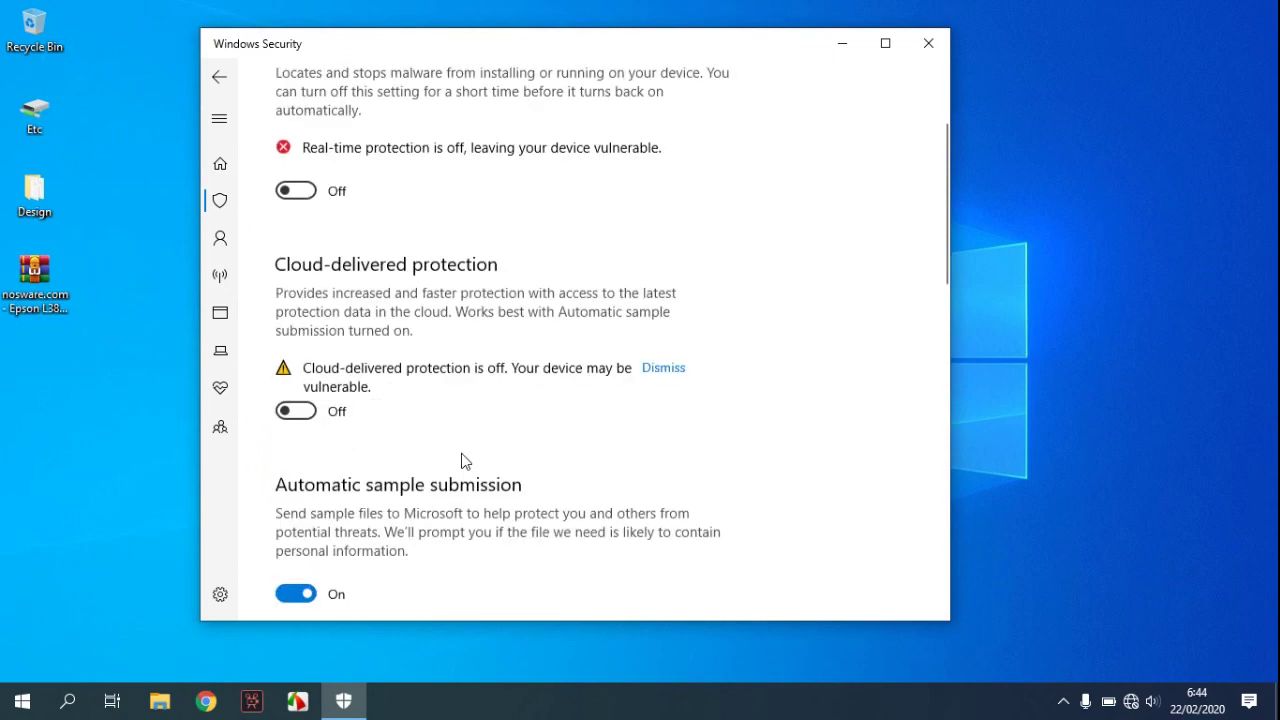
click(298, 518)
scroll(500, 462, down, 3)
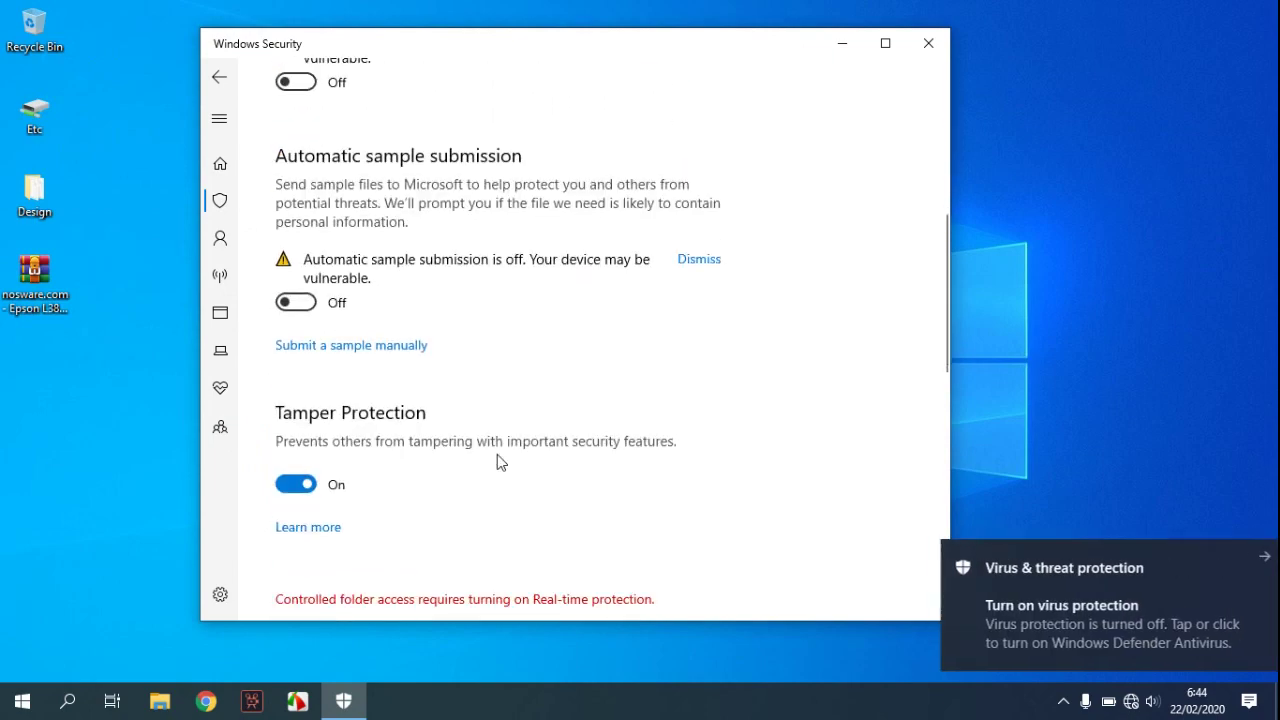
click(300, 485)
scroll(450, 430, up, 5)
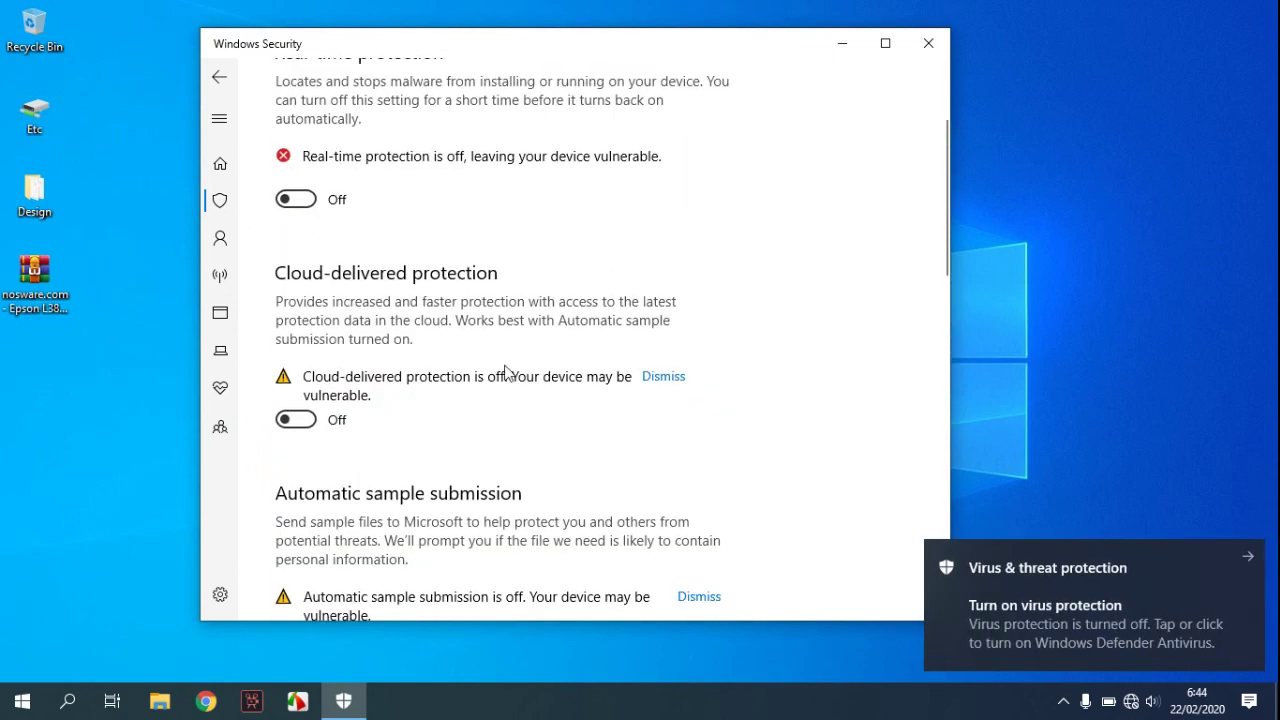
click(922, 46)
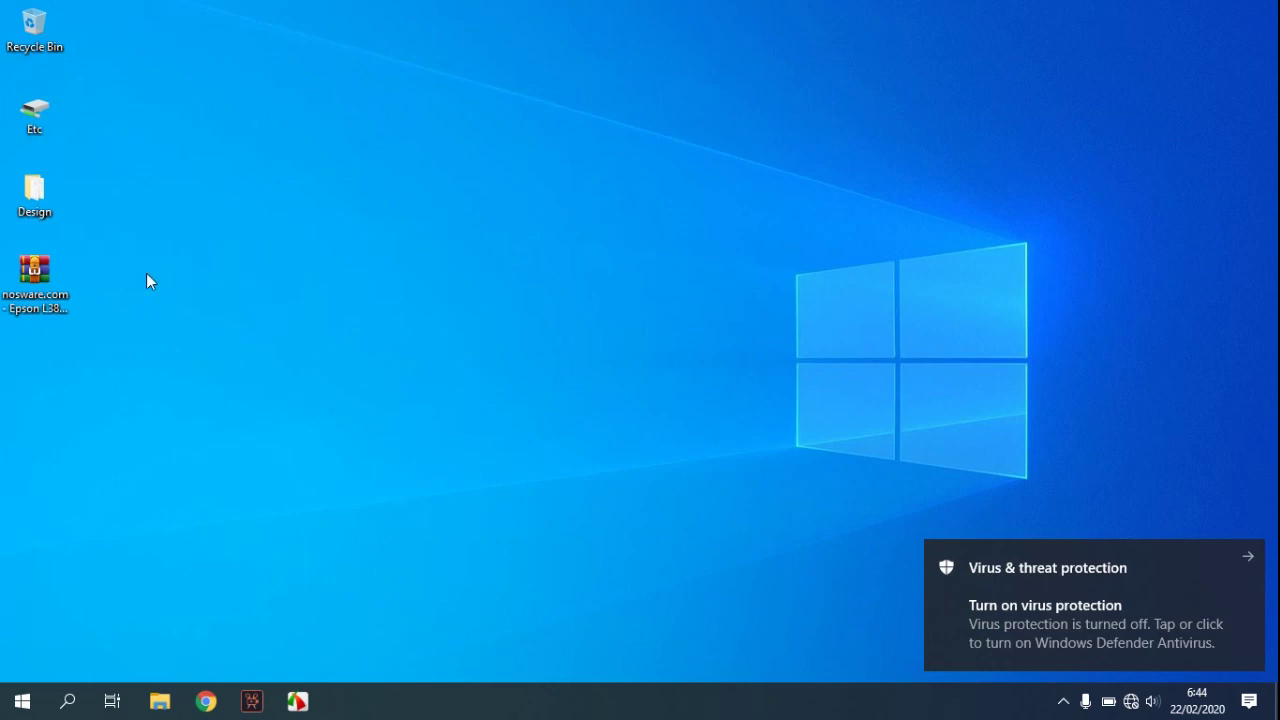
Extract nosware.com - Epson L380.zip directly onto the desktop and open the extracted folder.
click(29, 285)
right_click(30, 287)
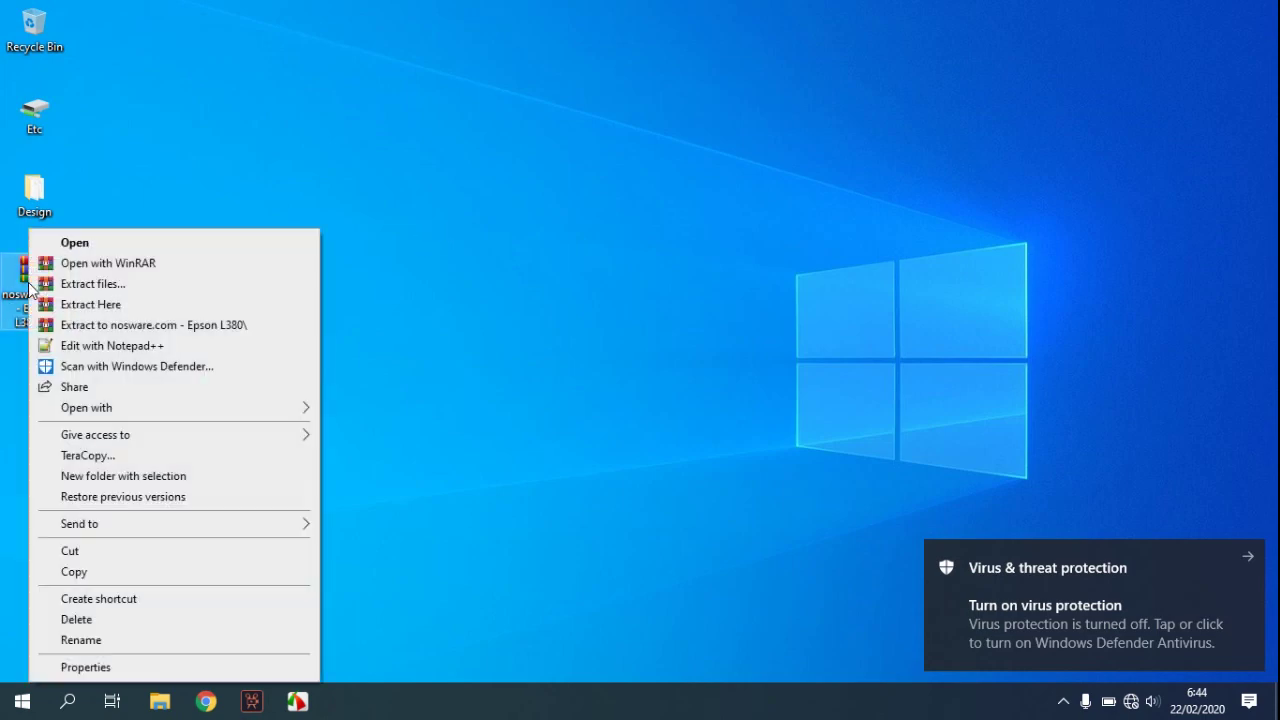
click(89, 304)
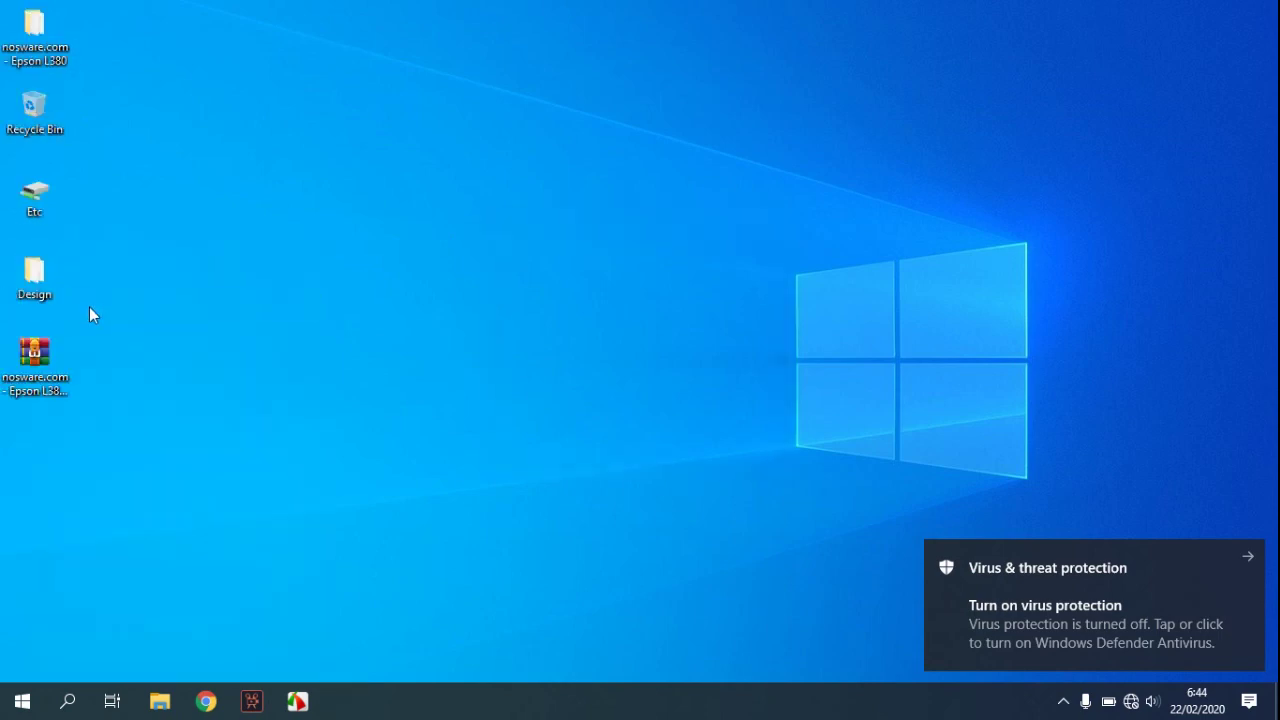
double_click(40, 52)
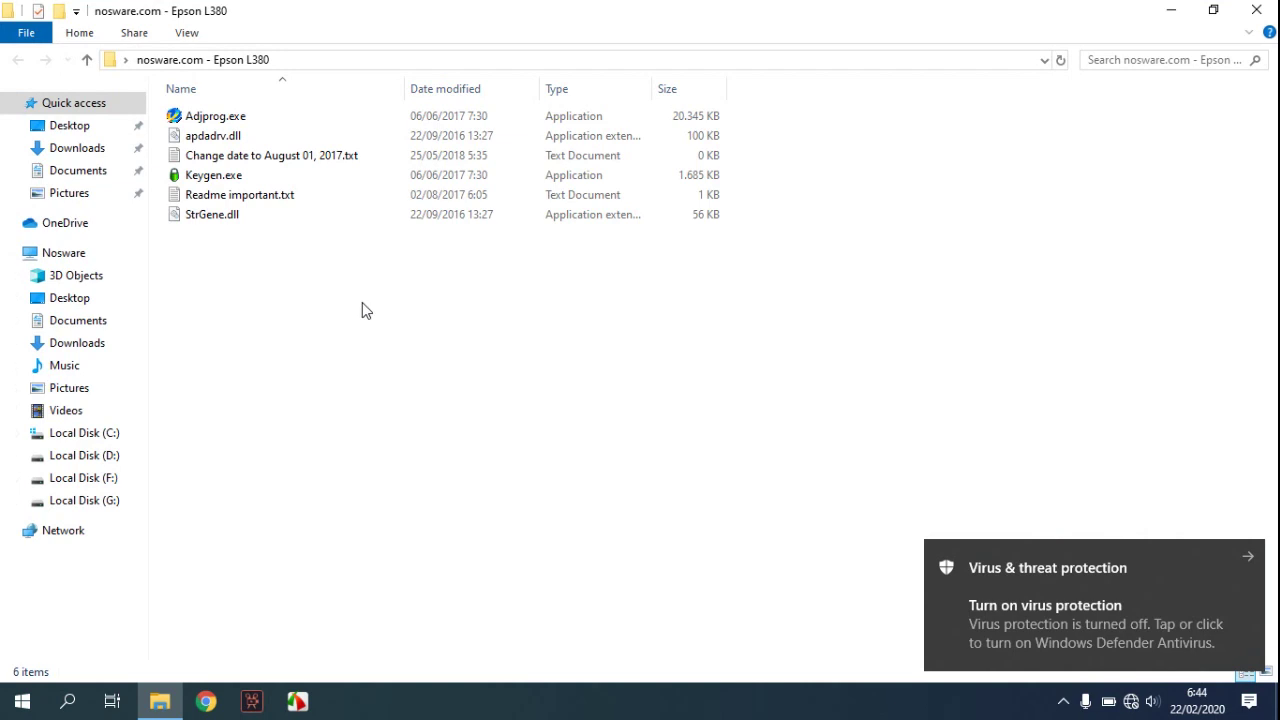
Open Readme important.txt, place its window below the file list and highlight the instruction "Change date to August 01, 2017".
click(268, 207)
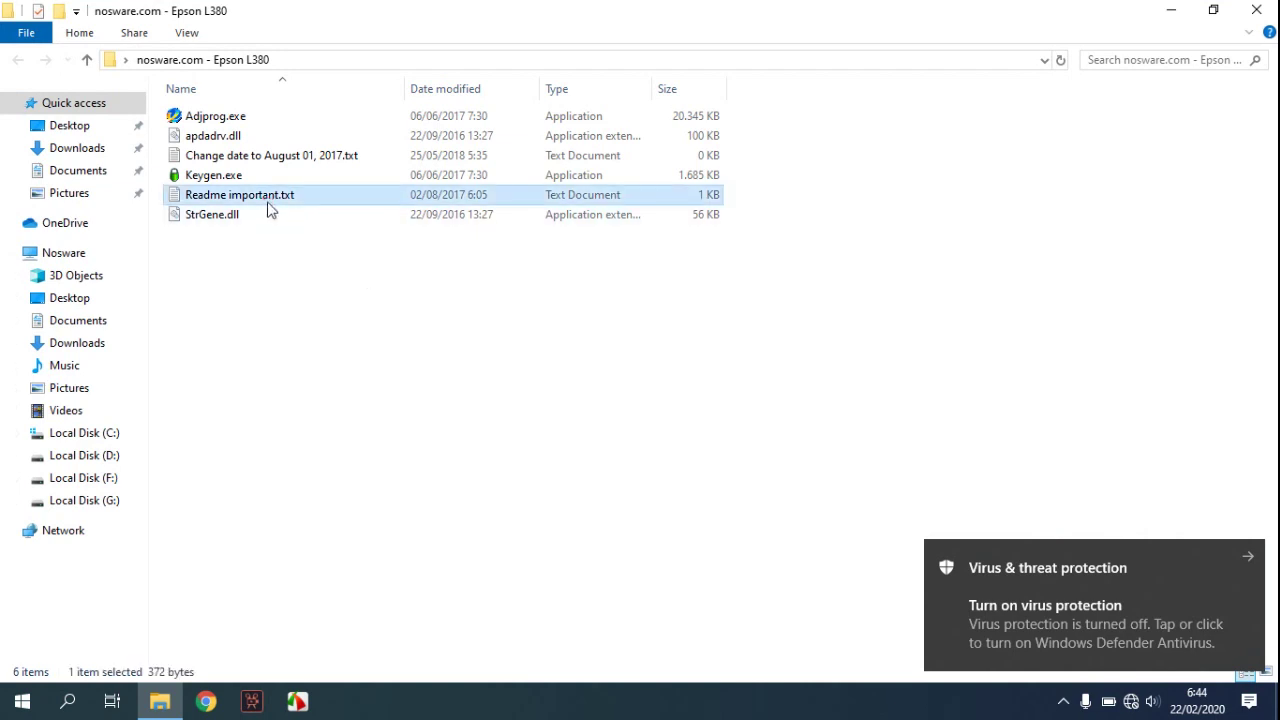
double_click(283, 203)
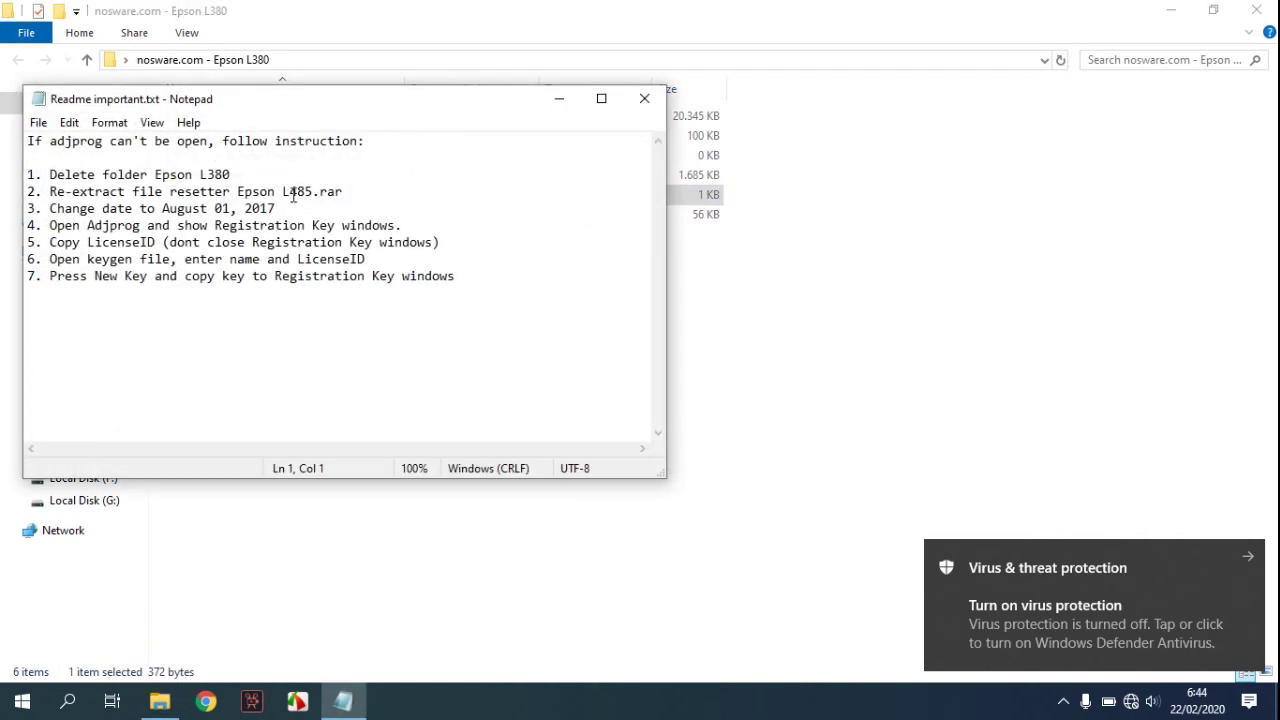
drag(307, 100, 445, 260)
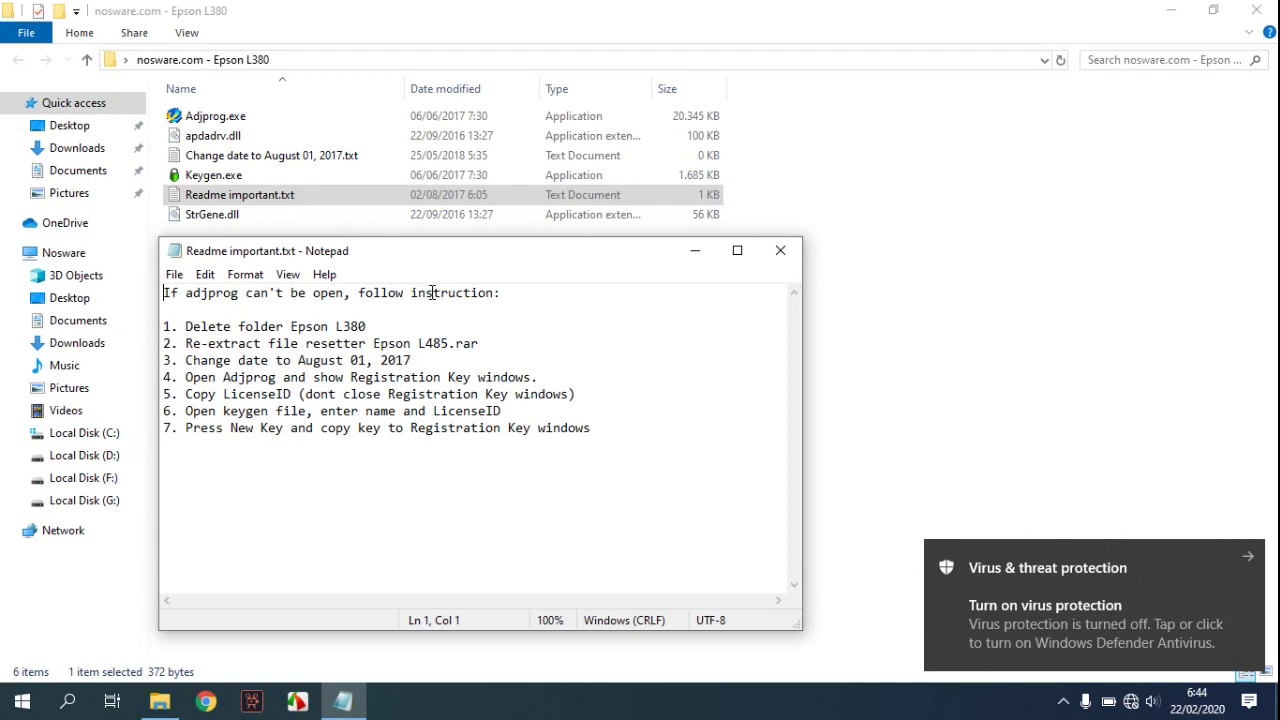
drag(480, 257, 486, 300)
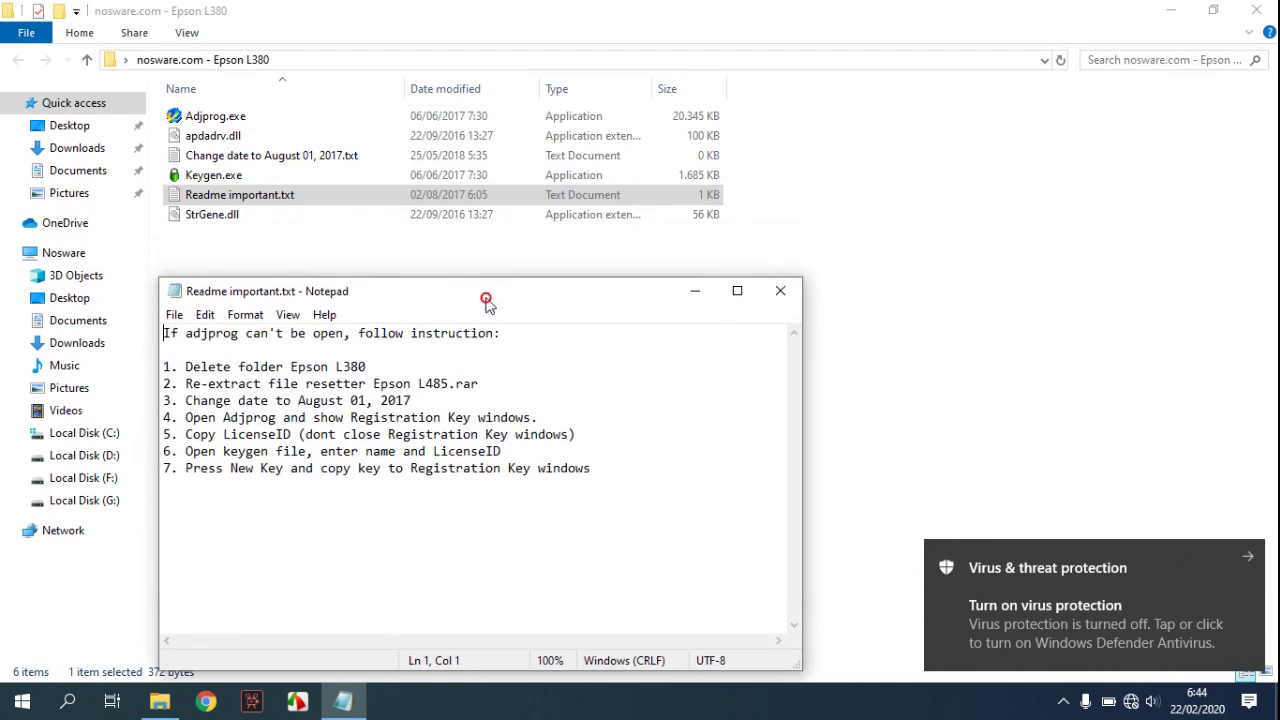
drag(414, 404, 186, 407)
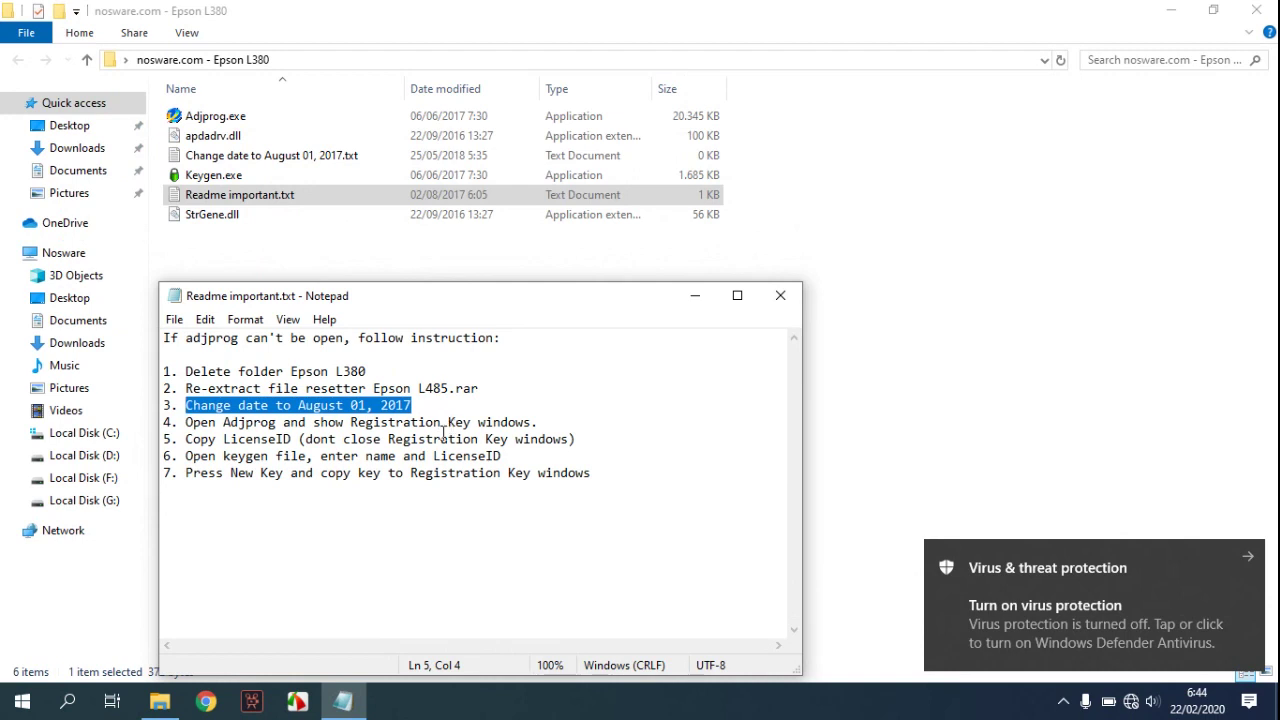
Open the Windows date and time settings and turn off setting the time automatically.
click(1205, 705)
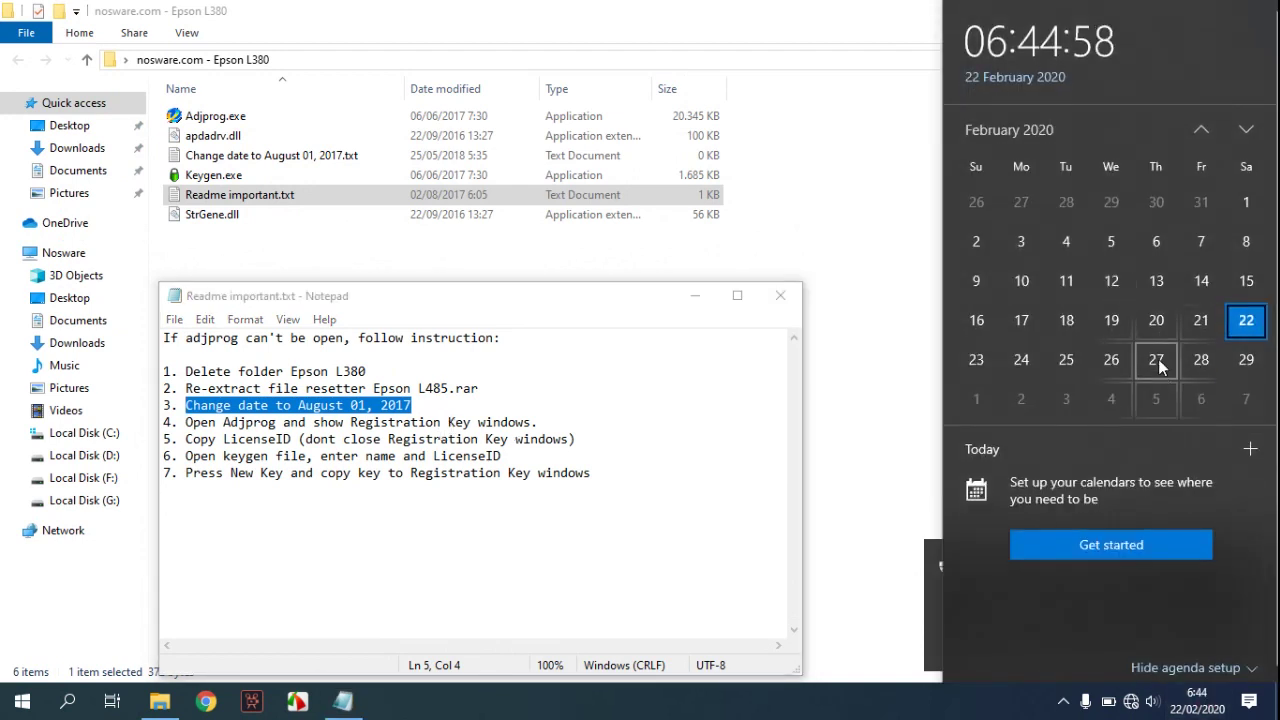
click(1198, 706)
right_click(1198, 707)
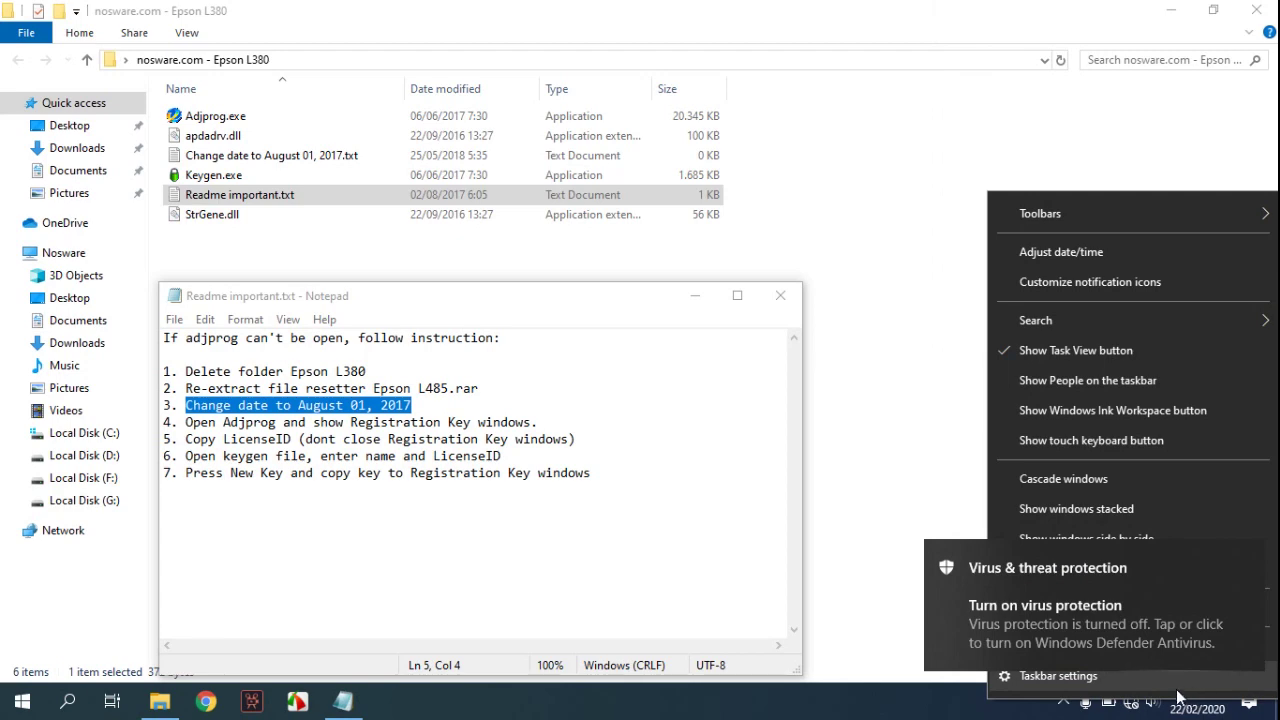
click(1127, 262)
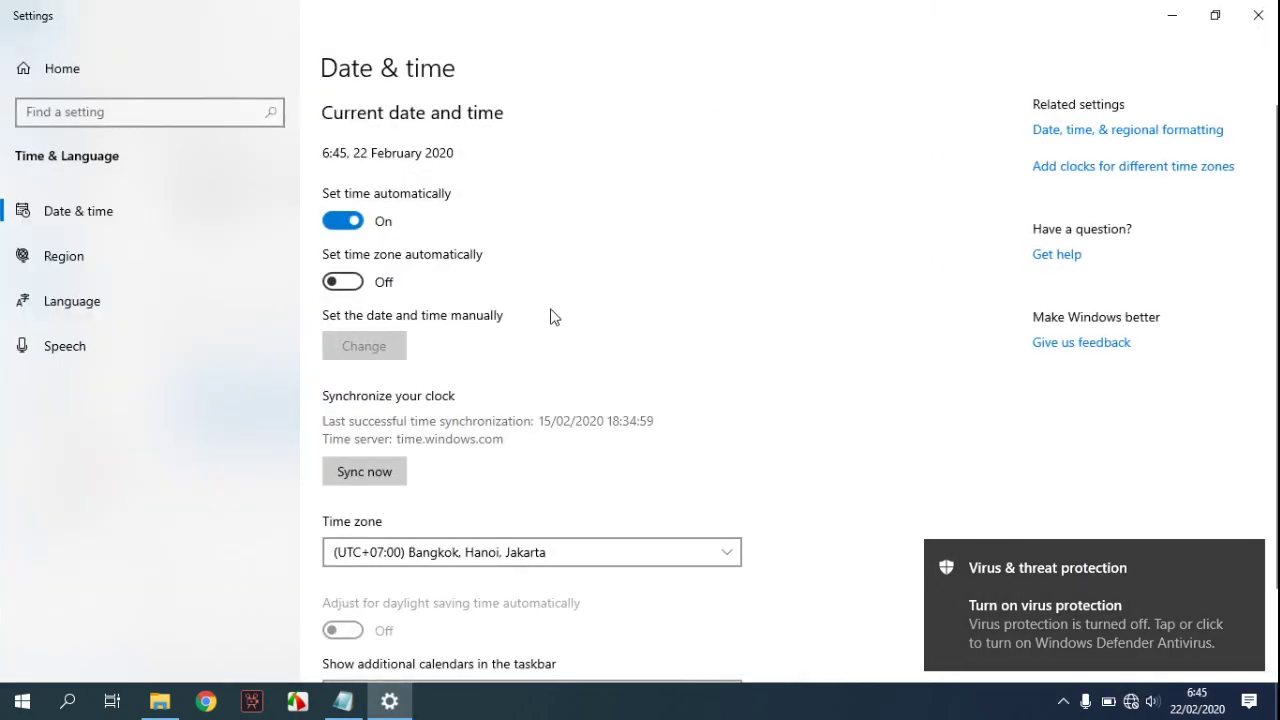
click(340, 222)
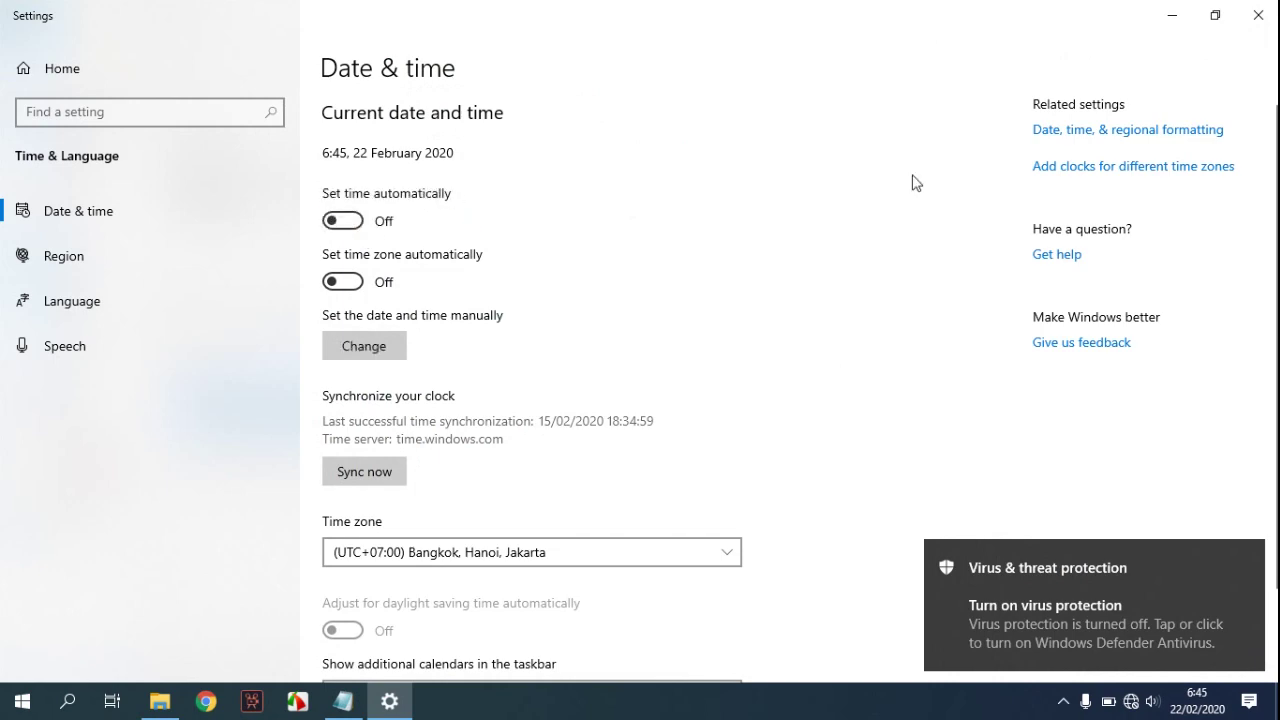
click(1069, 140)
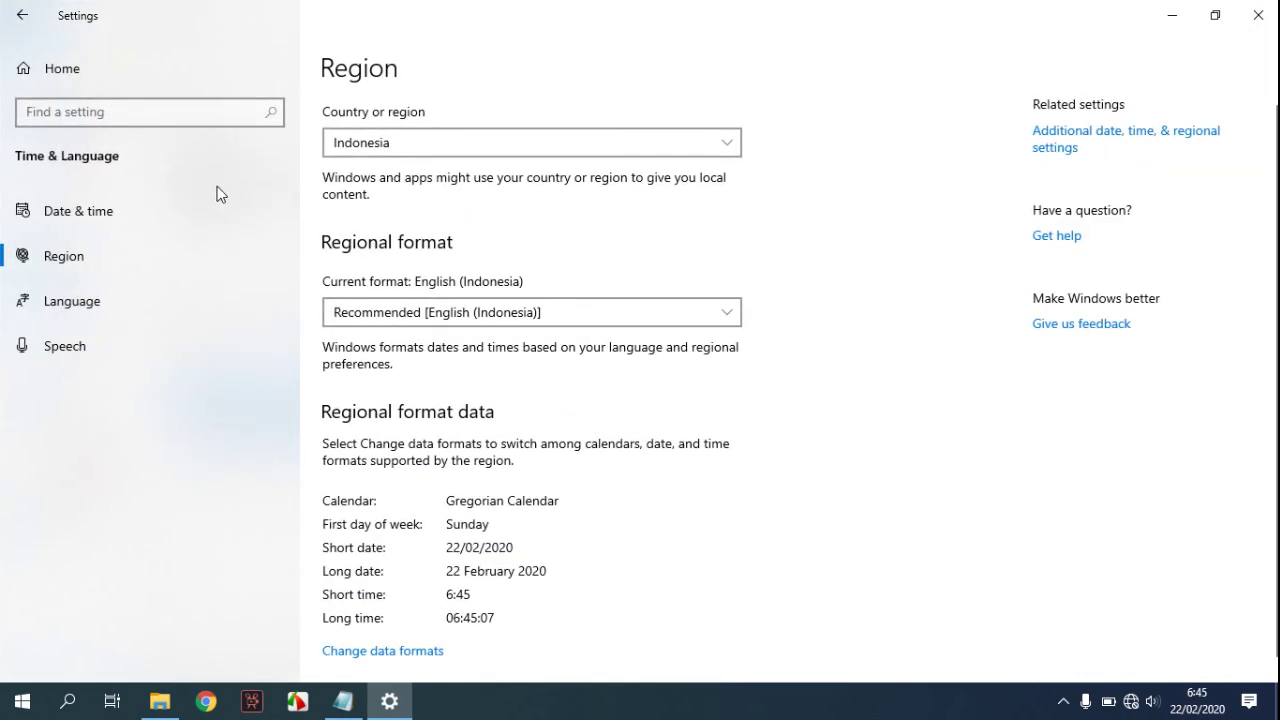
click(155, 208)
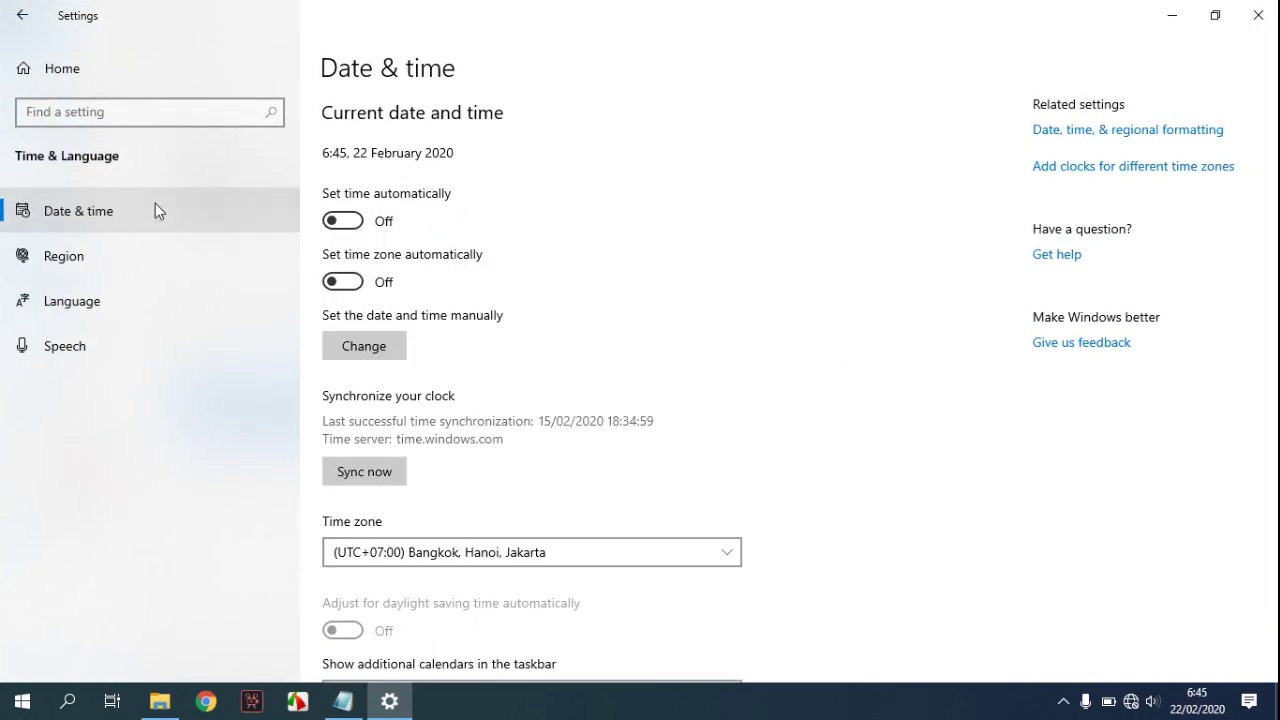
scroll(466, 329, down, 2)
scroll(586, 311, up, 2)
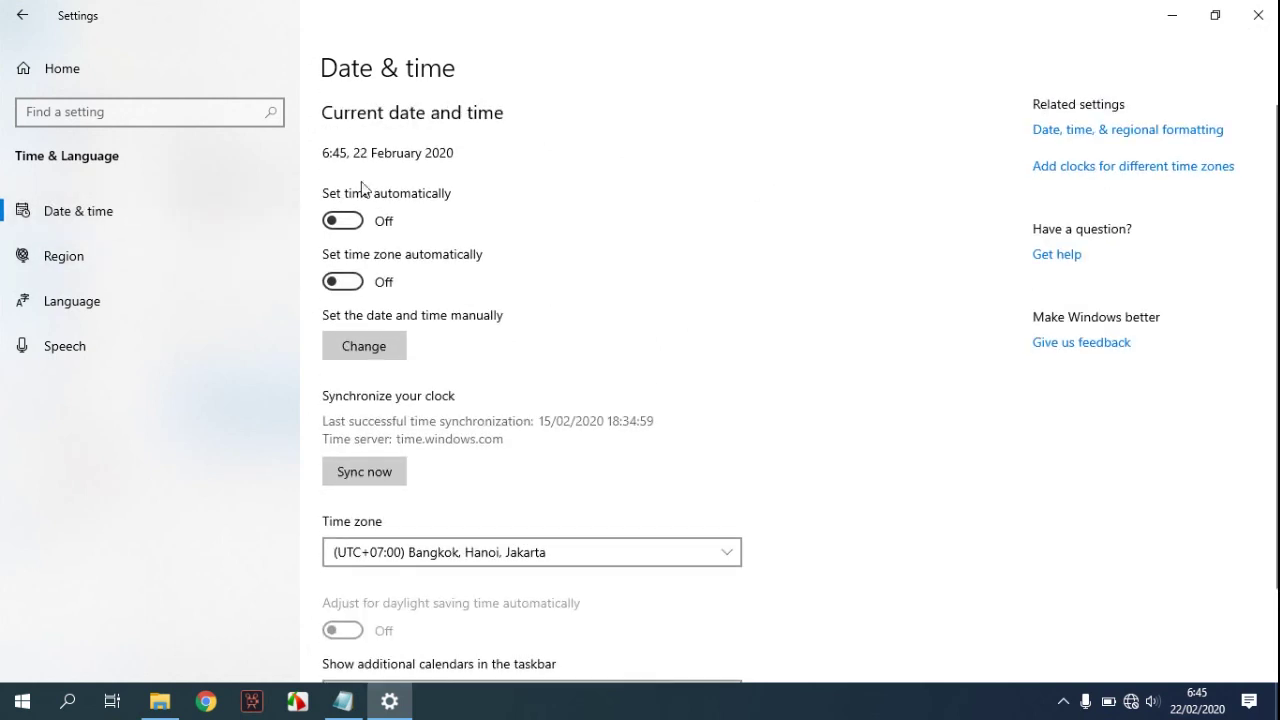
Go through the additional regional settings to the Control Panel's Date and Time dialog and start changing the date and time.
click(1077, 132)
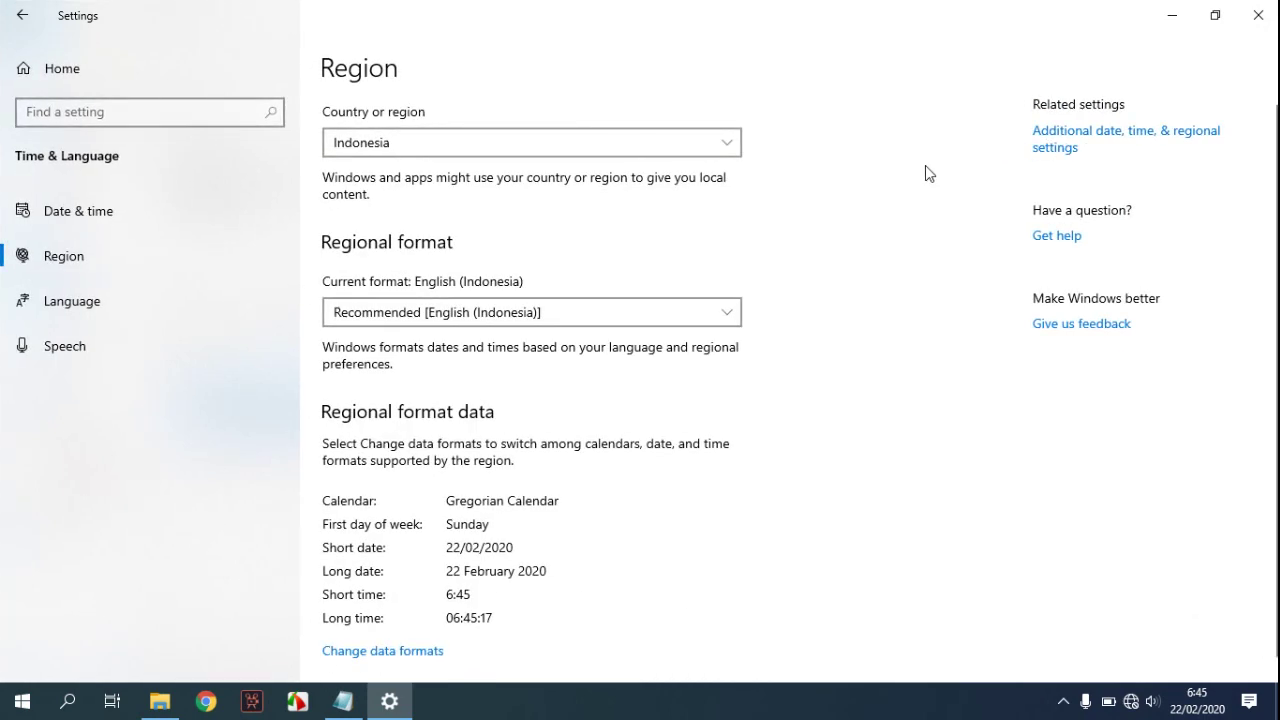
click(1136, 134)
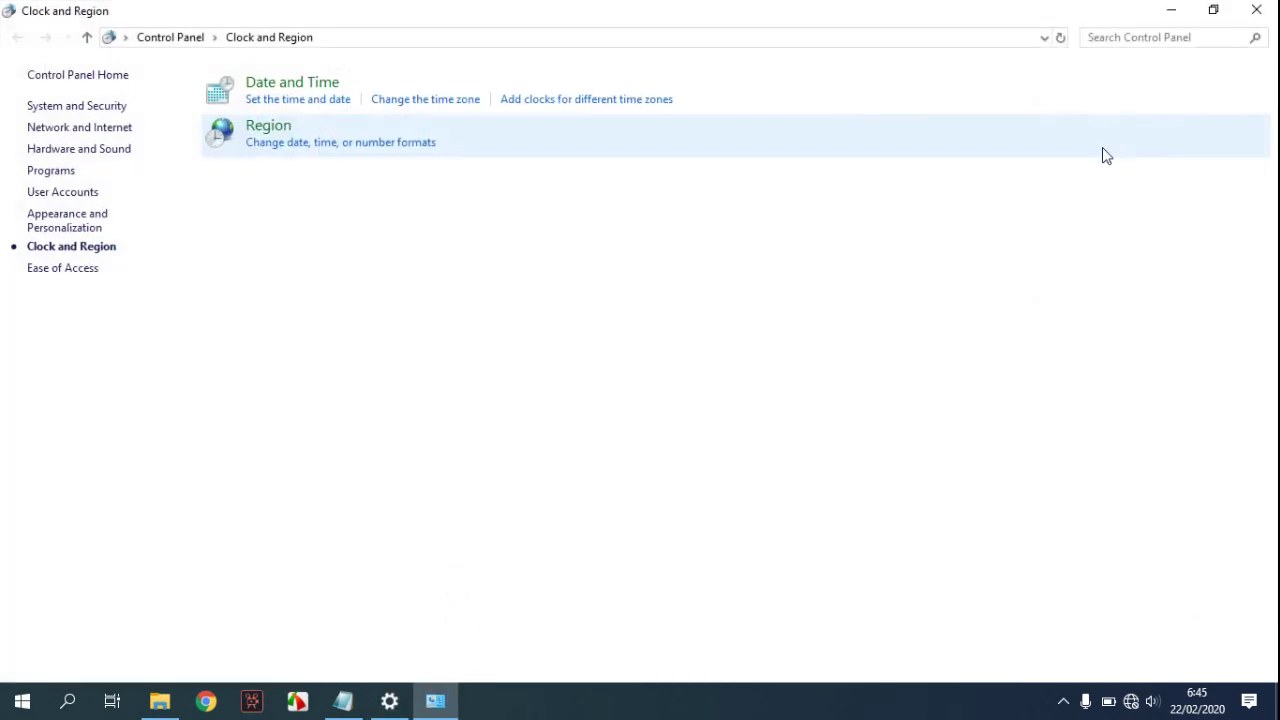
click(303, 83)
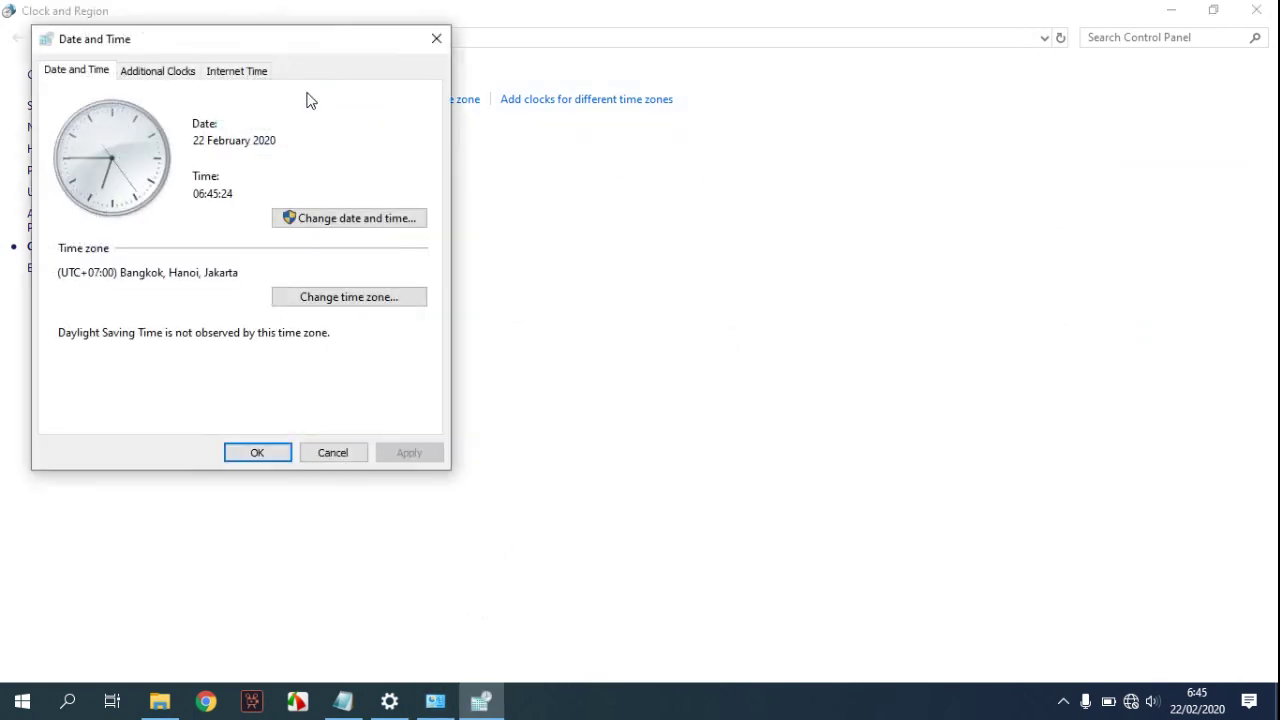
click(338, 218)
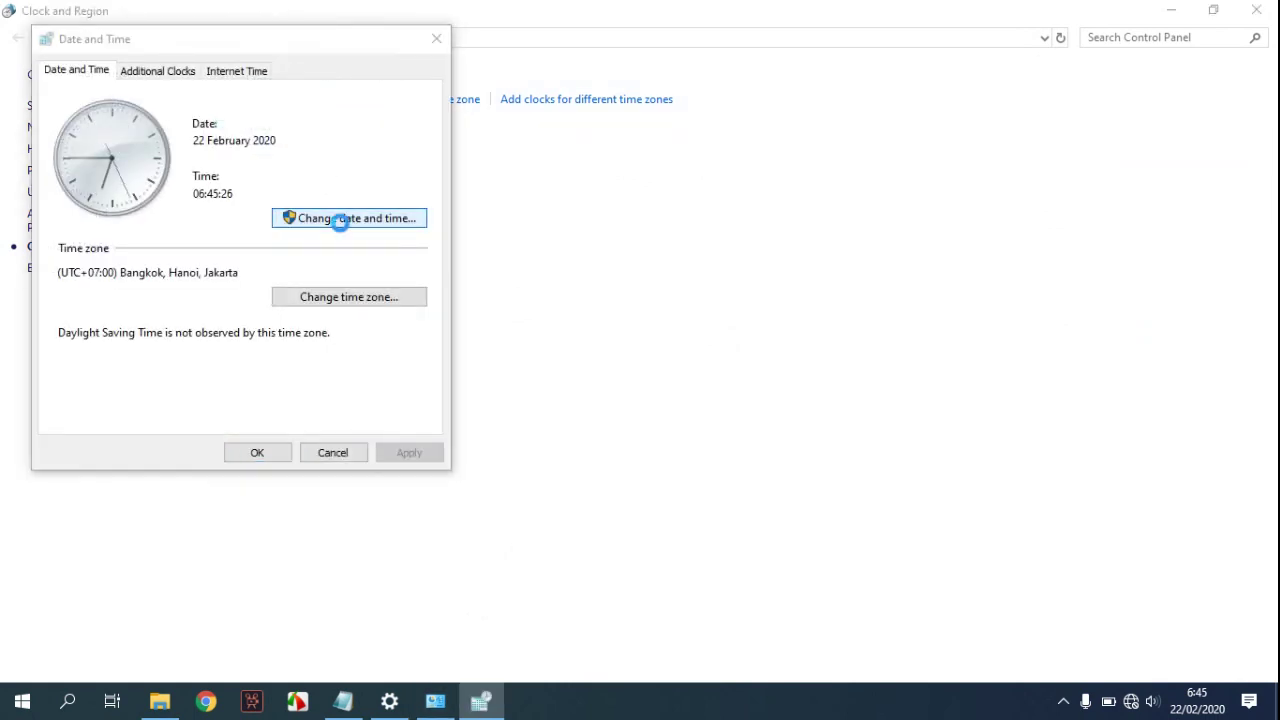
Set the system date to 1 August 2017 and confirm both date and time dialogs.
click(144, 165)
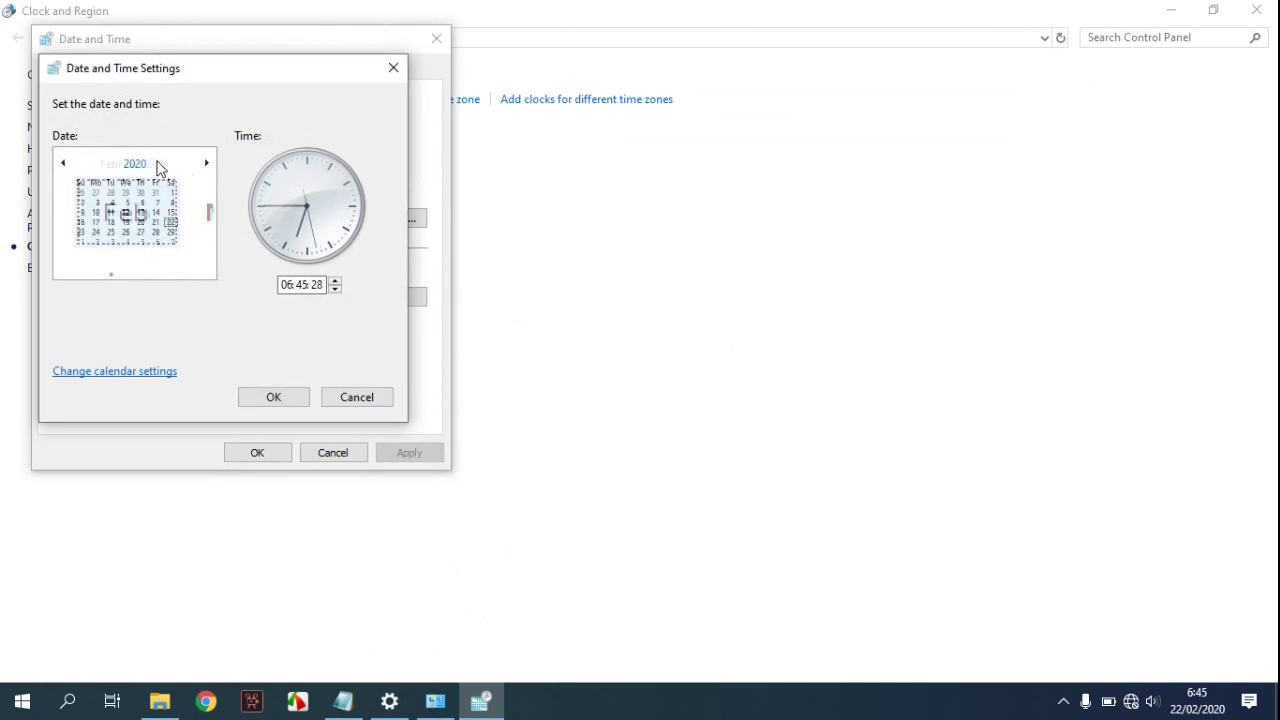
click(144, 165)
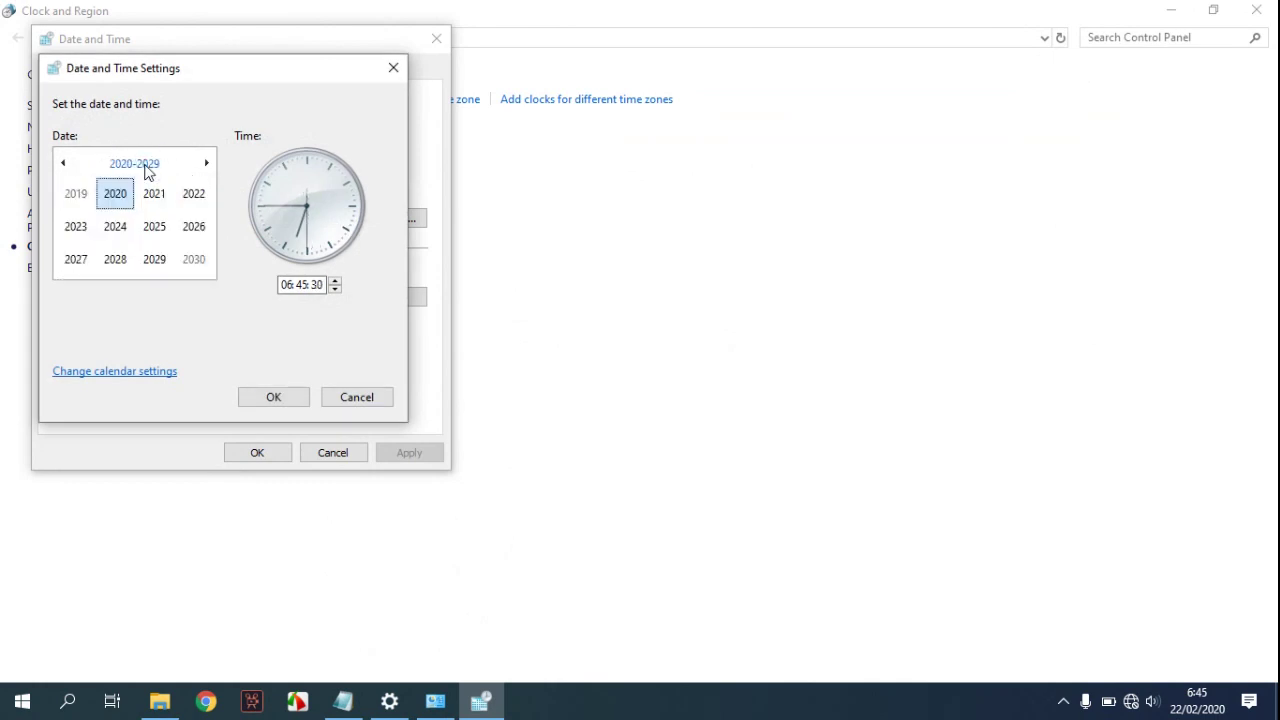
click(64, 165)
click(84, 258)
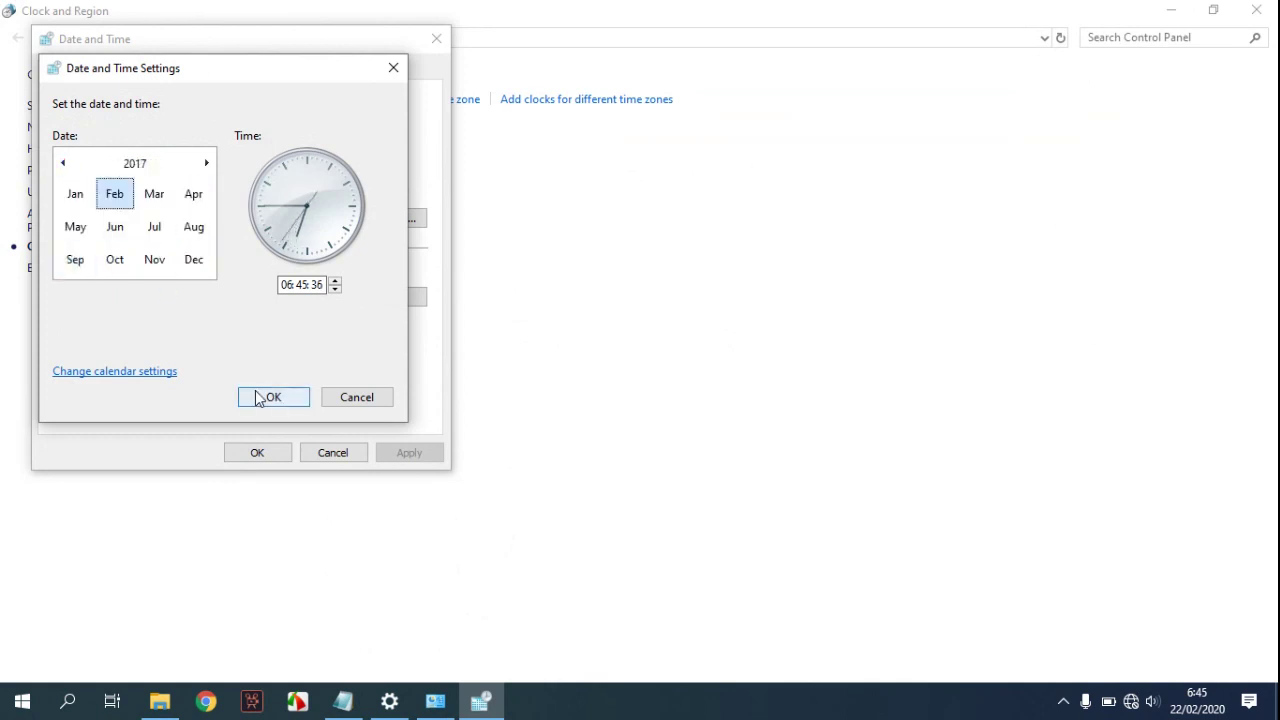
click(195, 228)
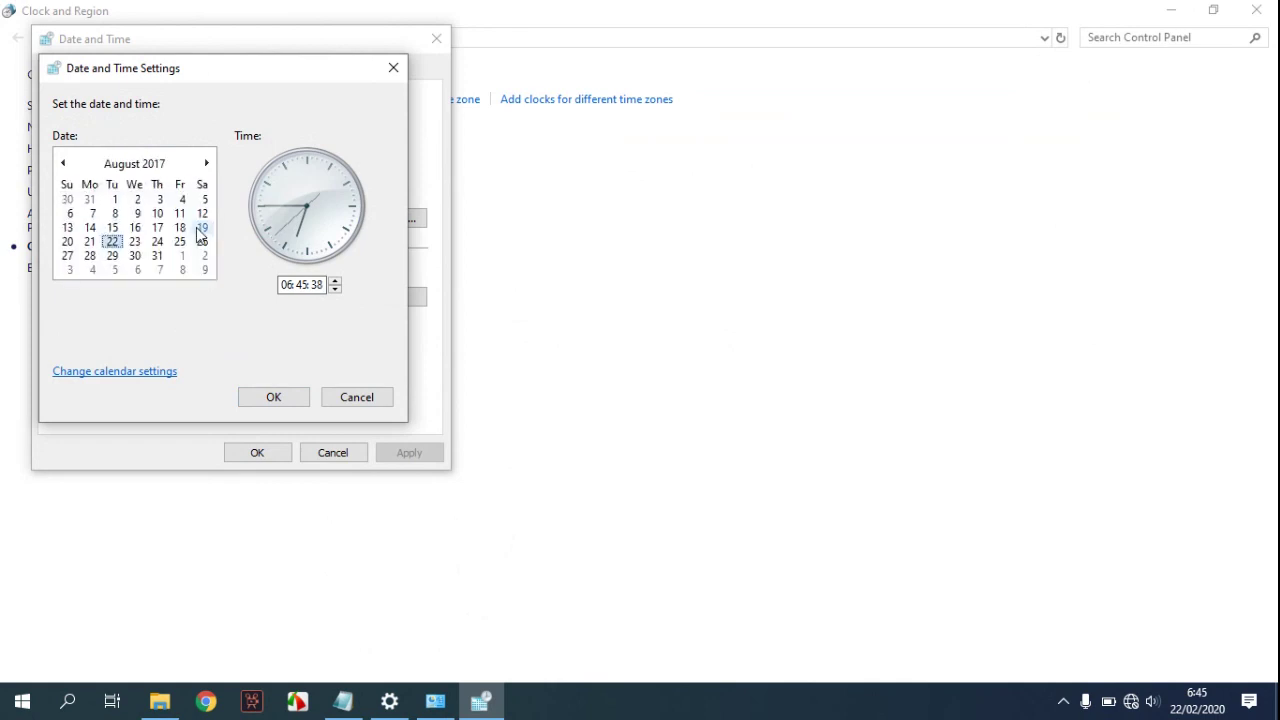
click(114, 200)
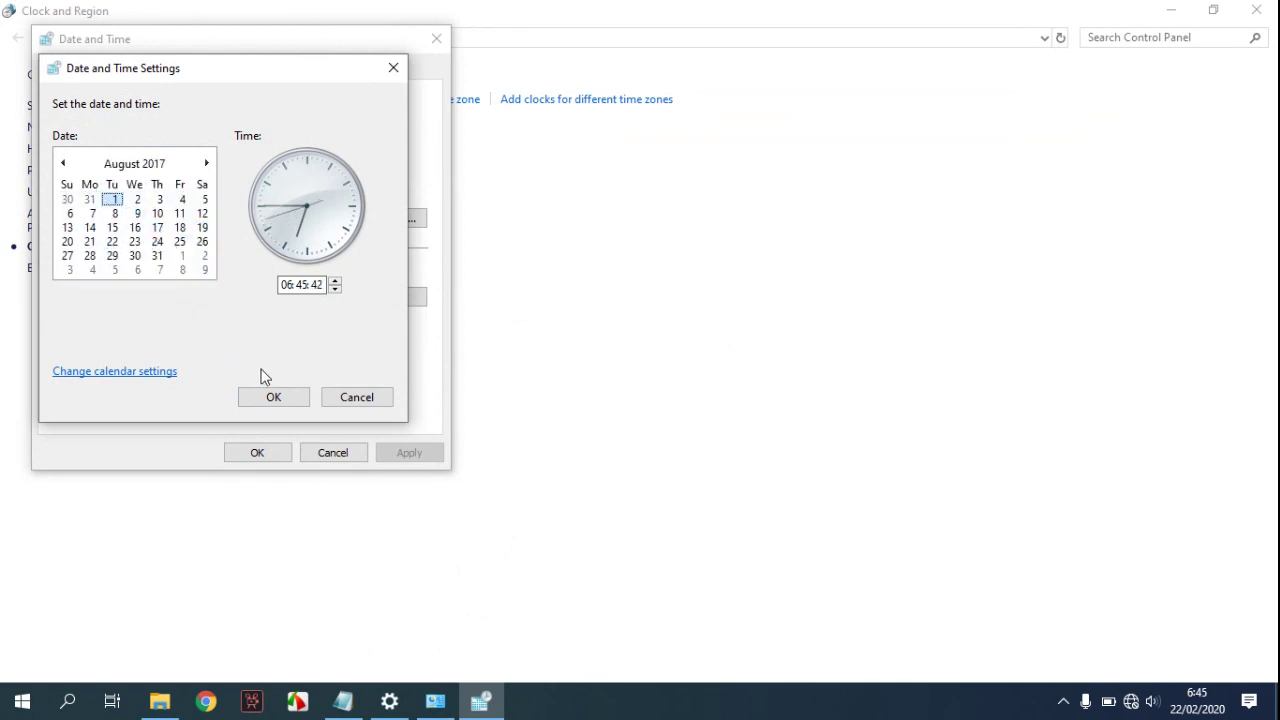
click(273, 396)
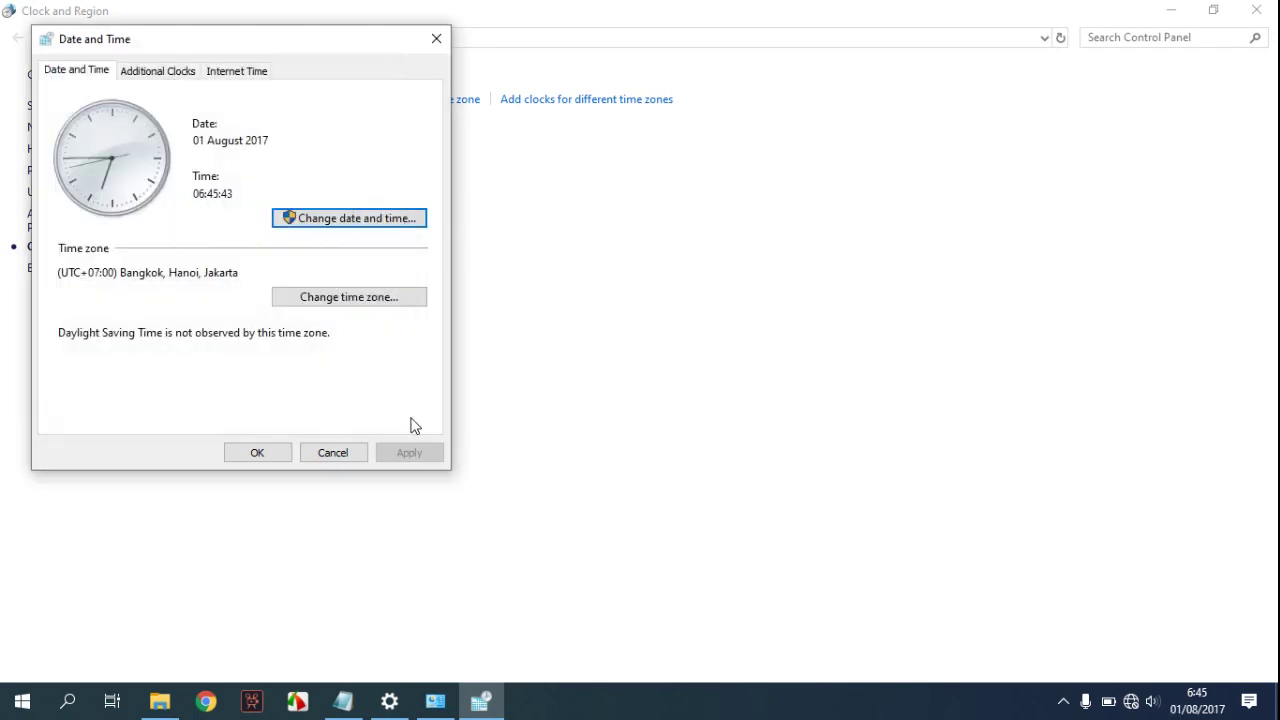
click(256, 452)
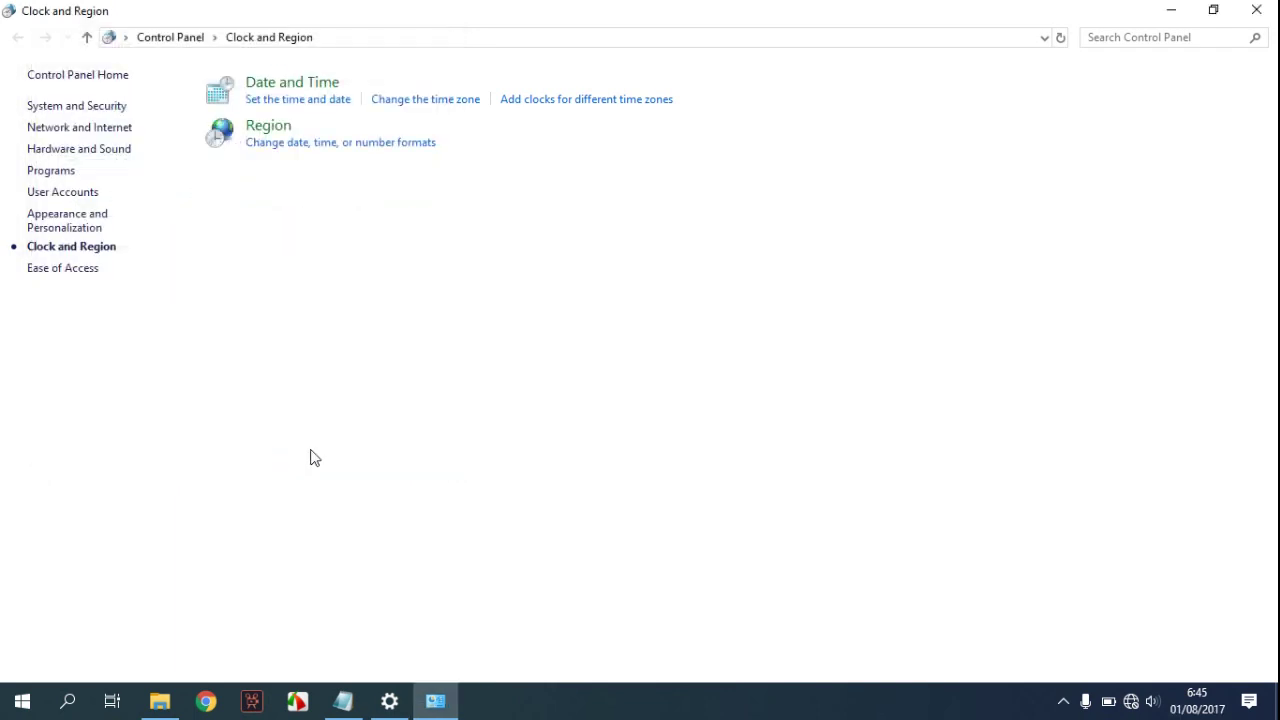
Close the Clock and Region and Settings windows to return to the Epson L380 folder and readme.
mouse_move(1200, 712)
click(1260, 14)
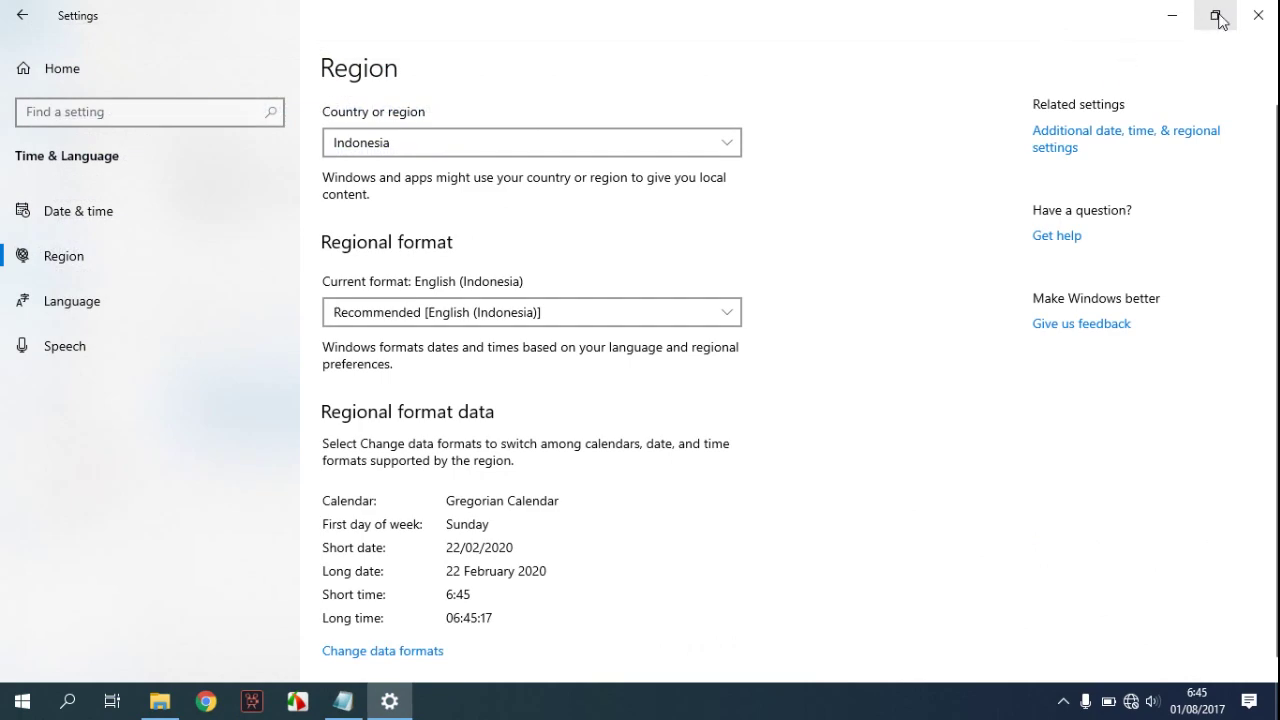
click(1258, 14)
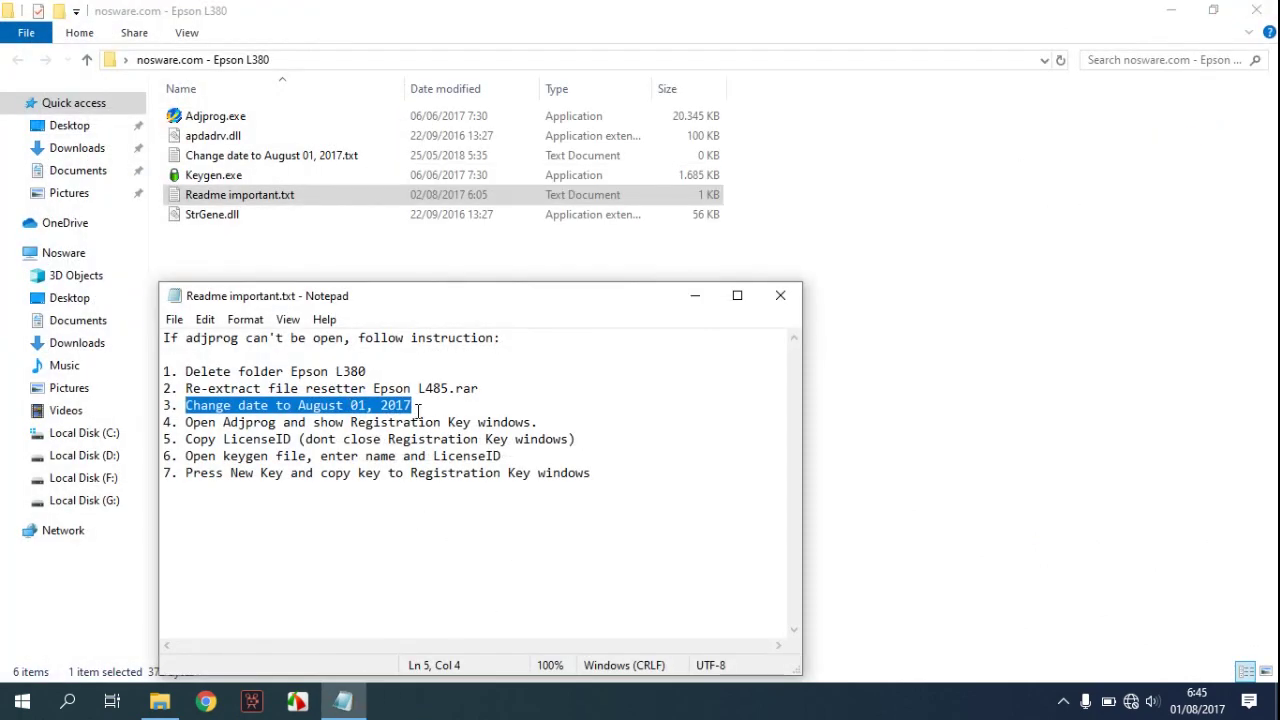
Highlight the readme's instruction 4, then launch Adjprog.exe and copy the License ID from its registration window.
drag(566, 425, 180, 418)
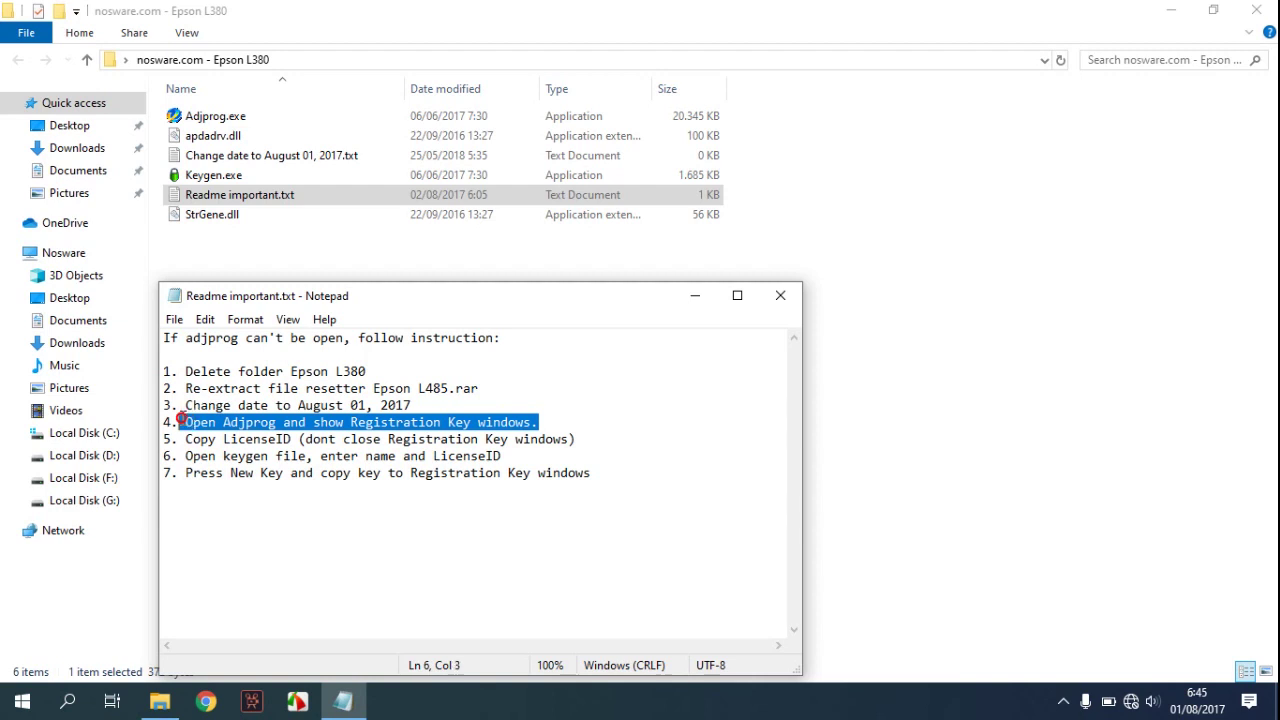
double_click(248, 122)
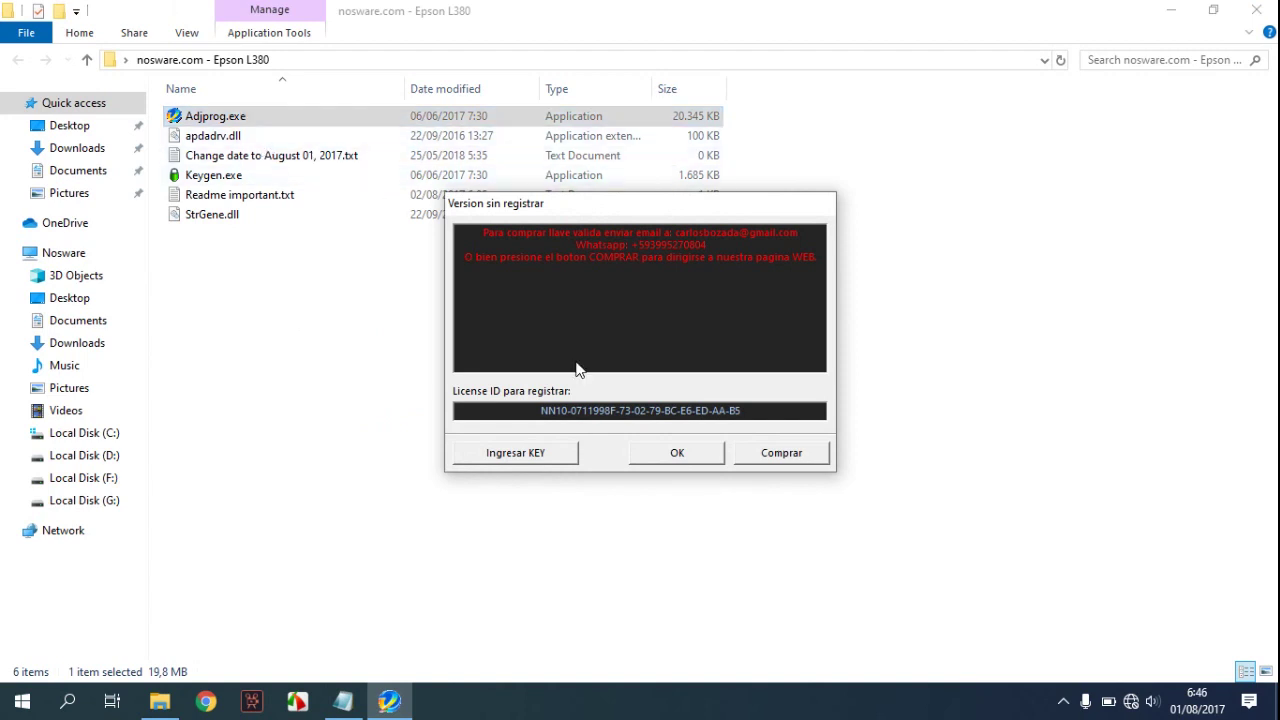
drag(754, 414, 540, 413)
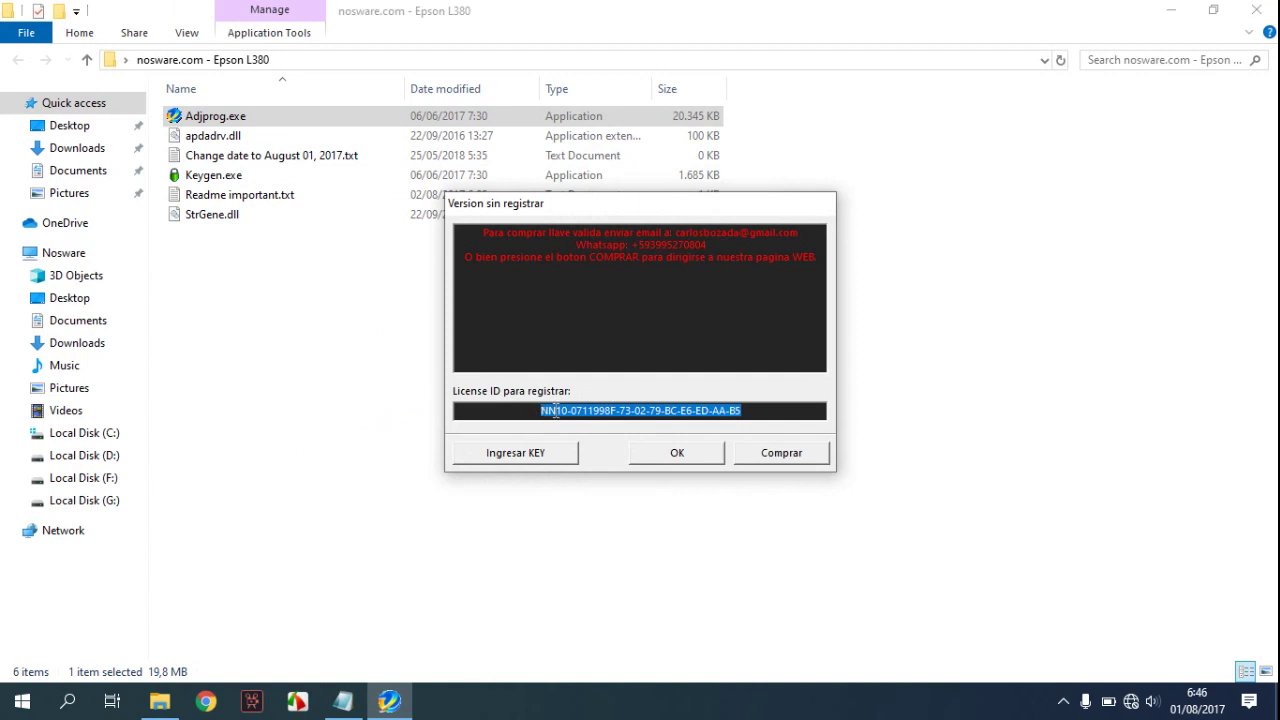
right_click(556, 412)
click(611, 474)
Bring back the readme, highlight the instruction "Open keygen file, enter name and LicenseID" and launch Keygen.exe.
click(345, 702)
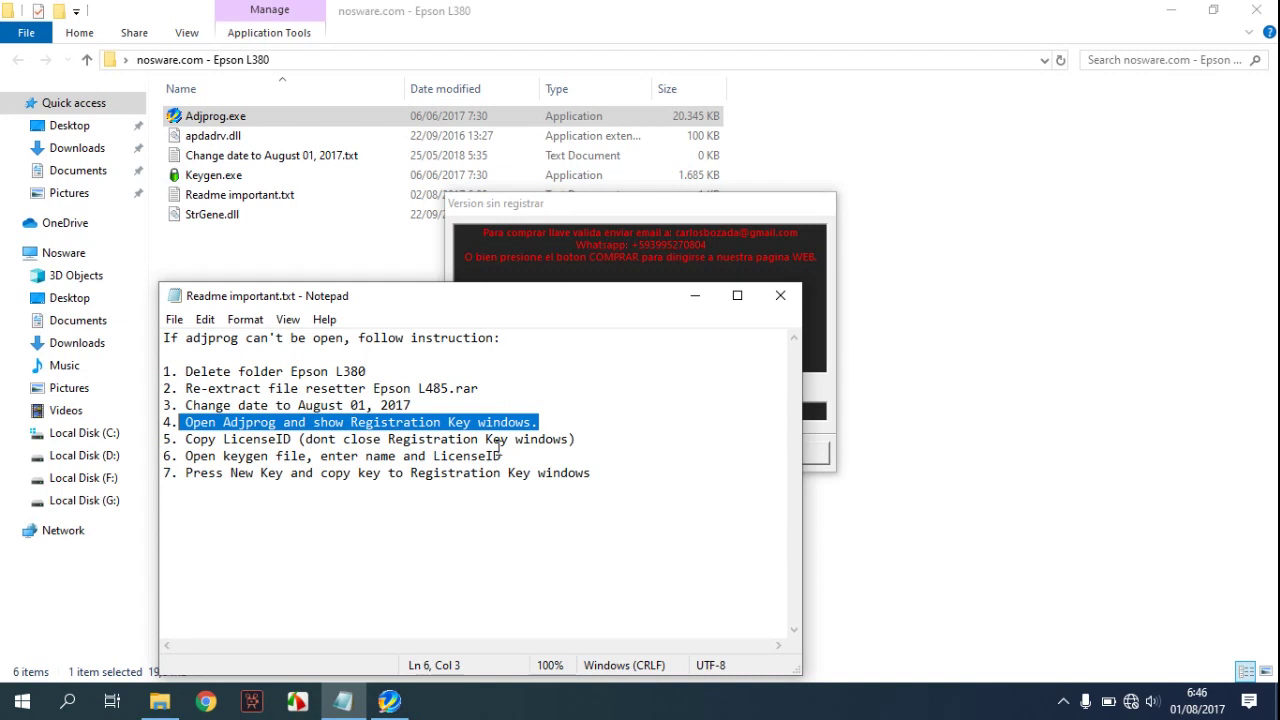
drag(540, 459, 185, 457)
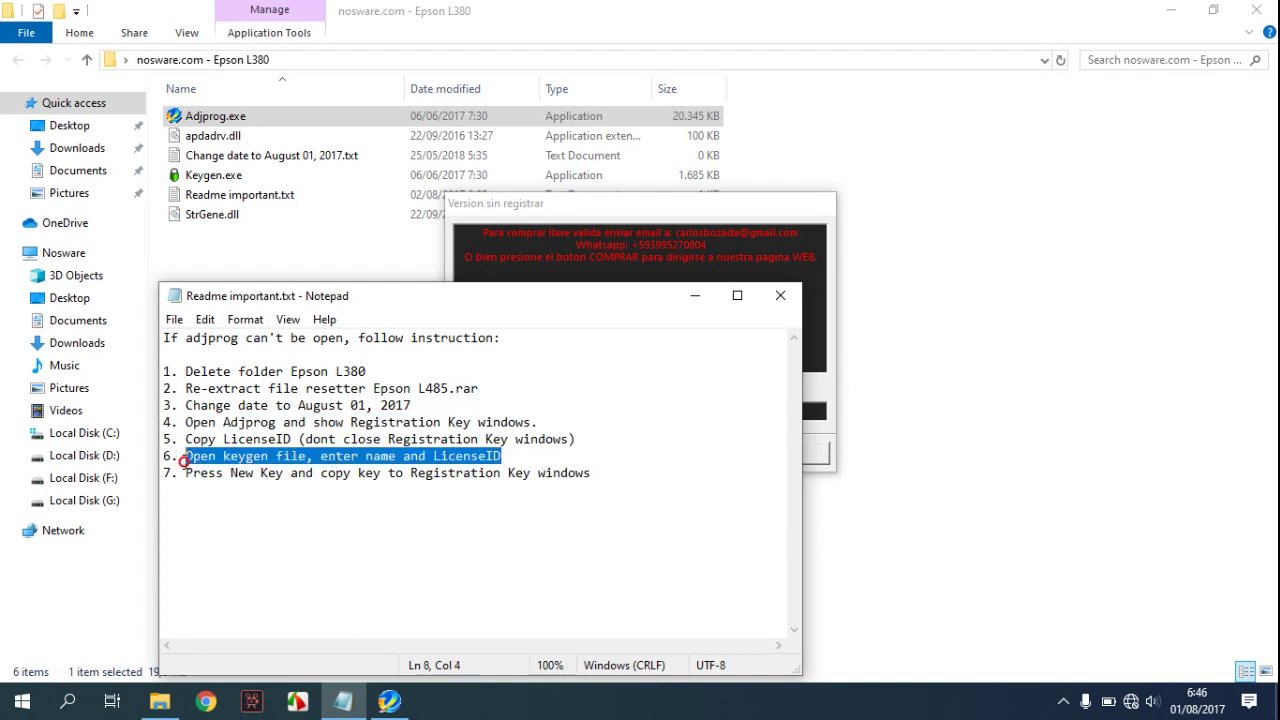
double_click(233, 175)
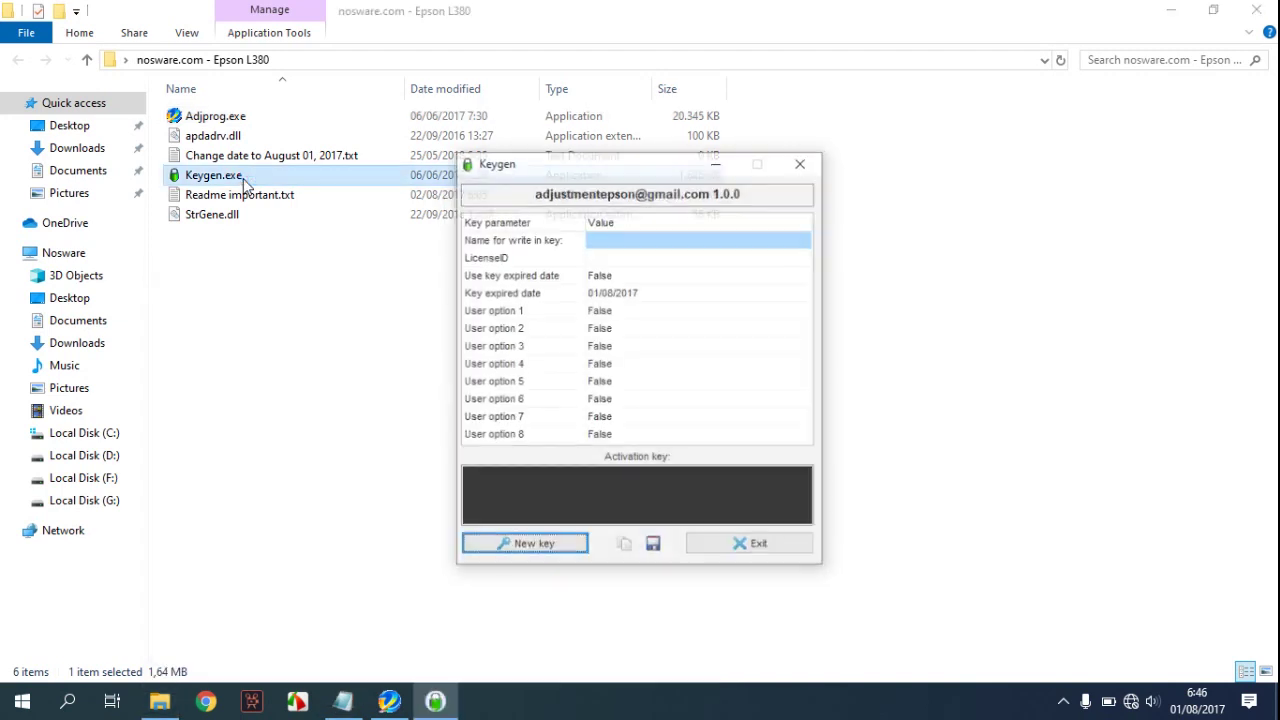
Enter Nosware.com as the name to write in the key and paste the copied License ID into LicenseID.
click(656, 240)
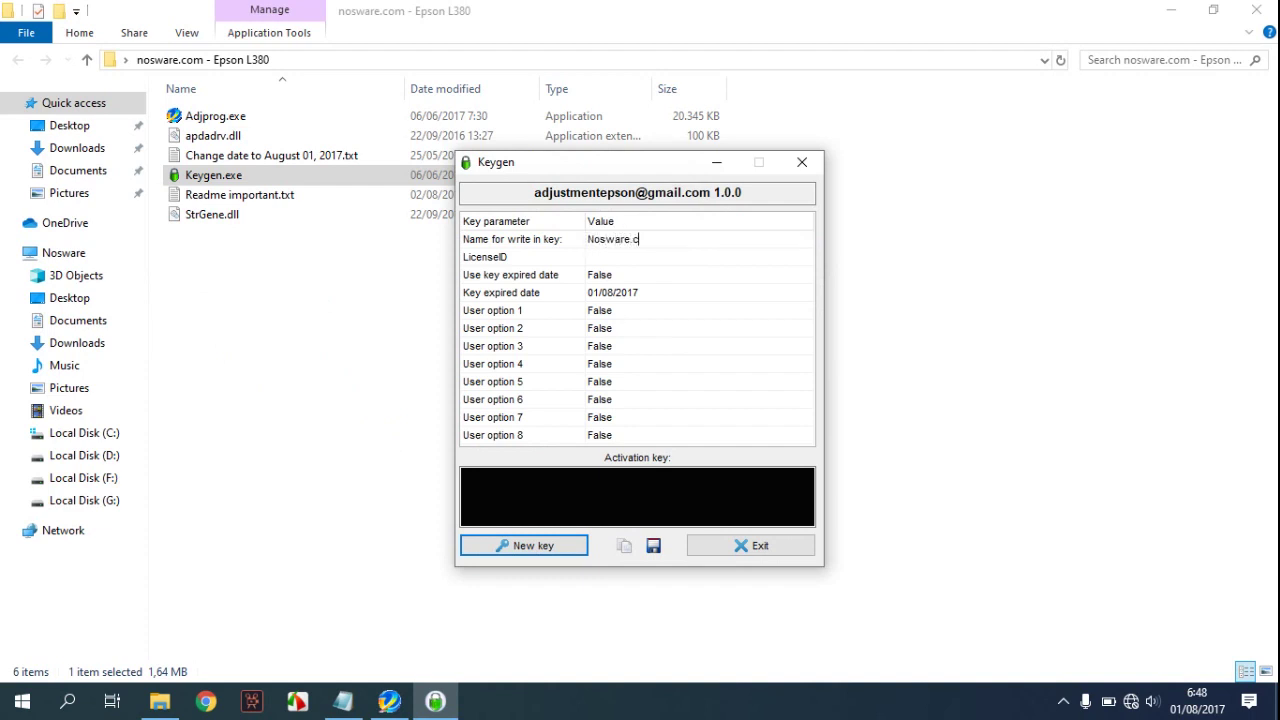
click(614, 258)
right_click(612, 259)
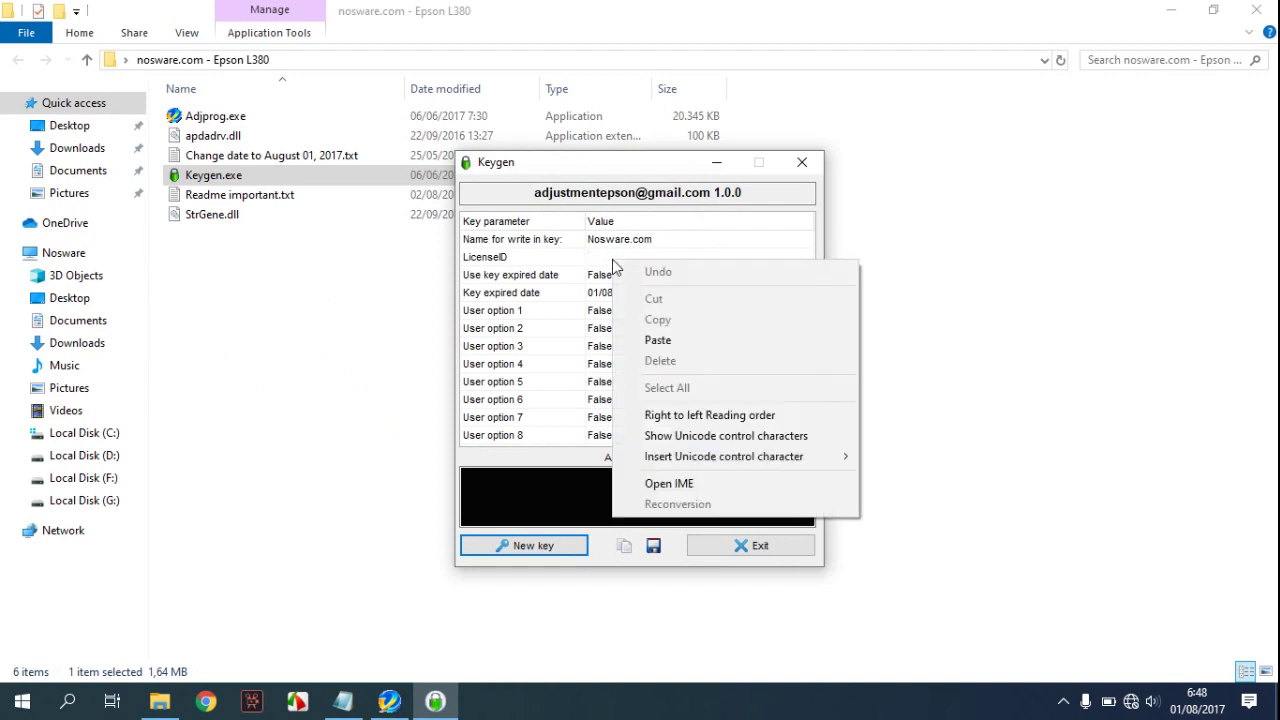
click(658, 336)
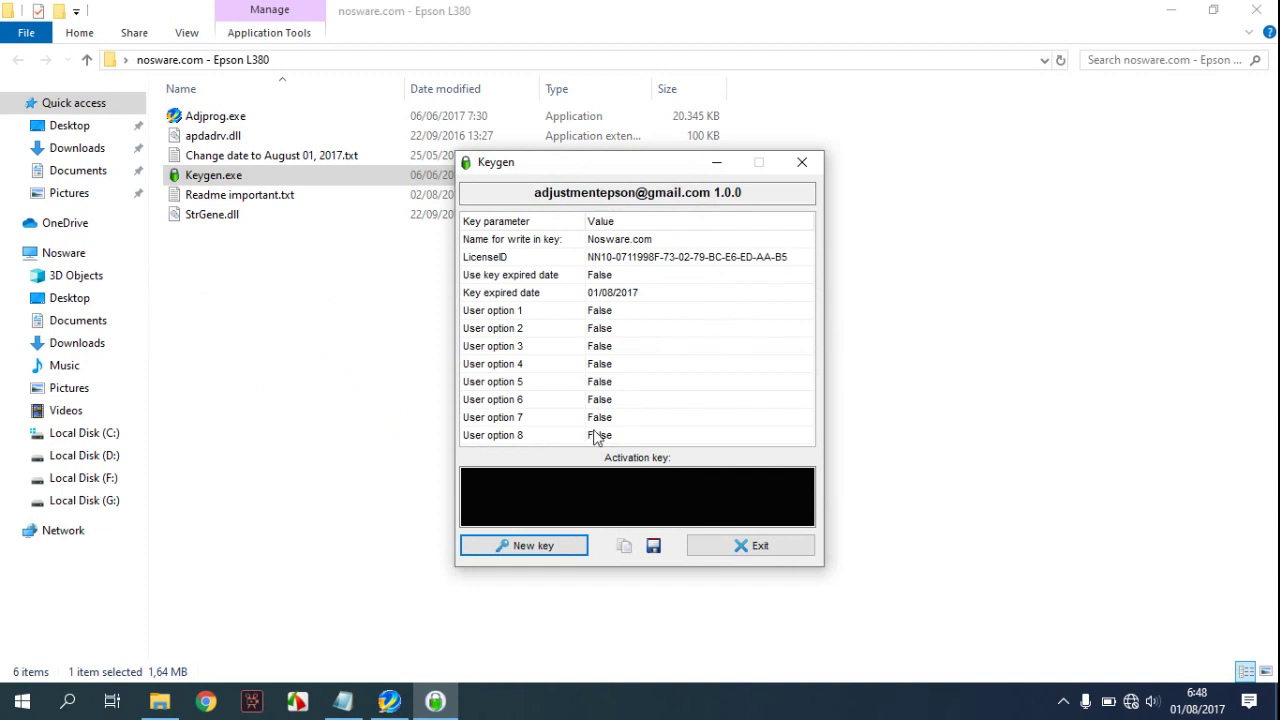
Generate a new activation key in Keygen and copy the whole key.
click(537, 546)
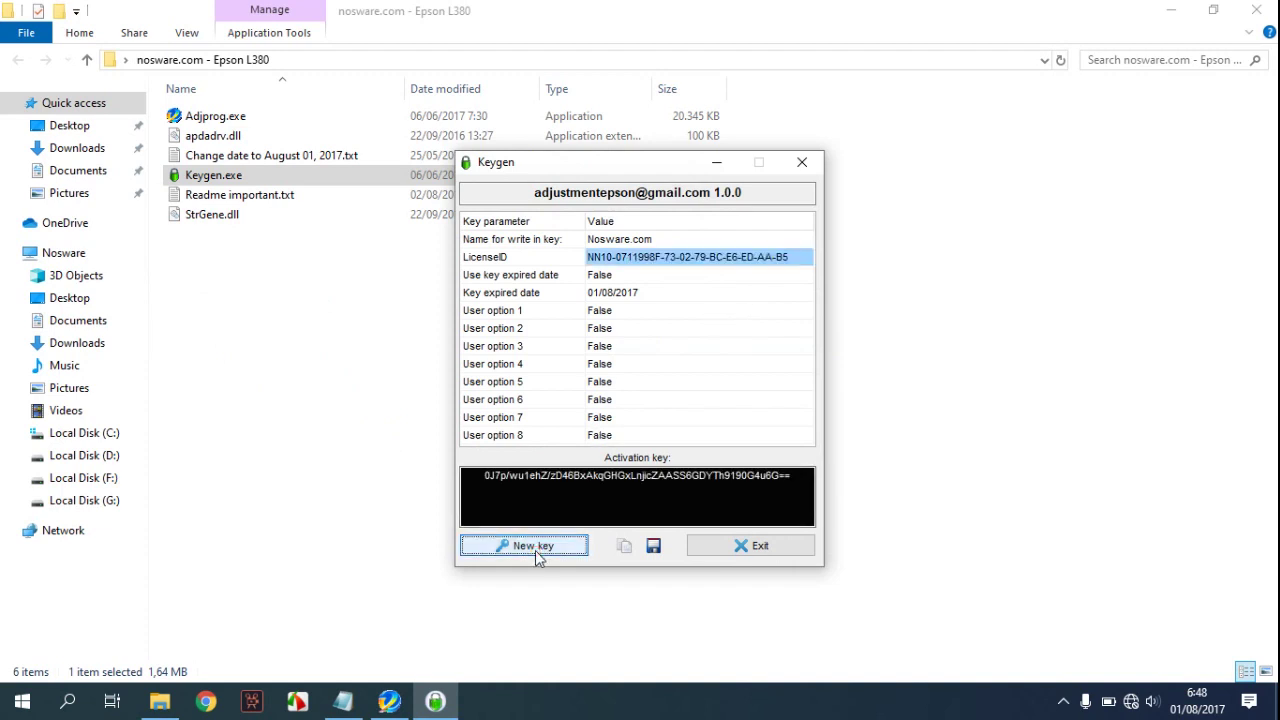
drag(800, 478, 489, 484)
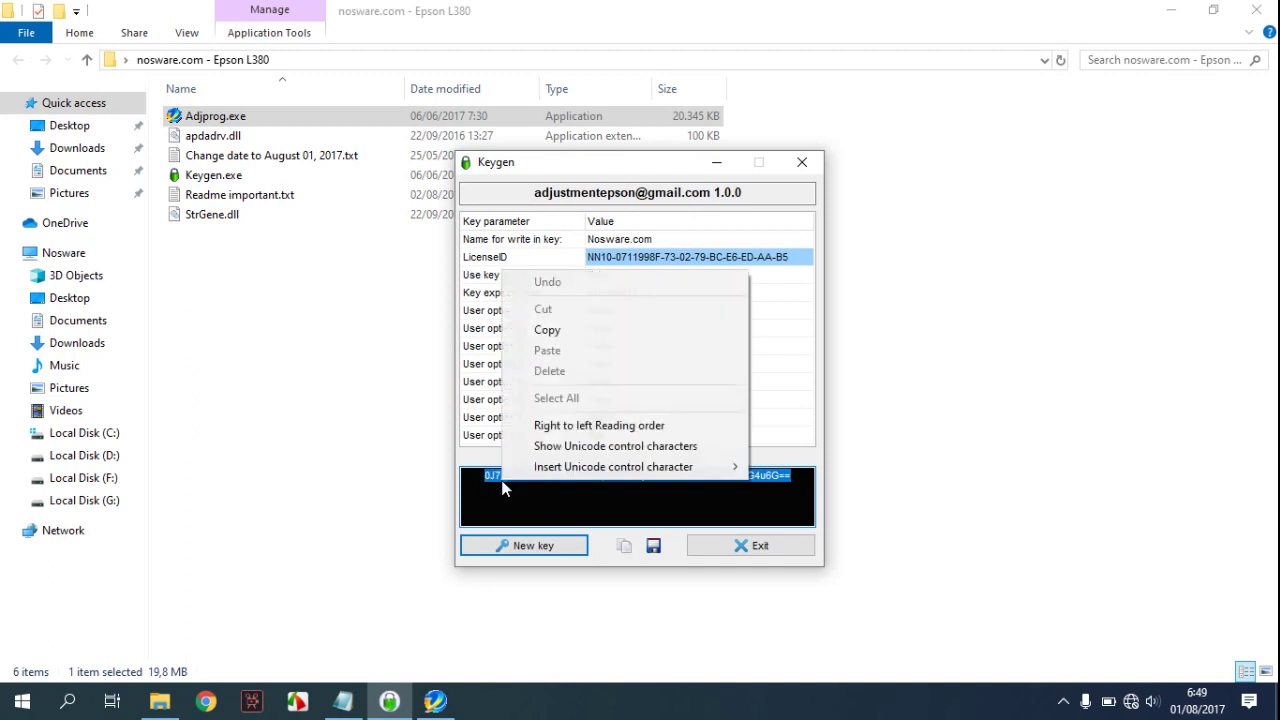
click(596, 333)
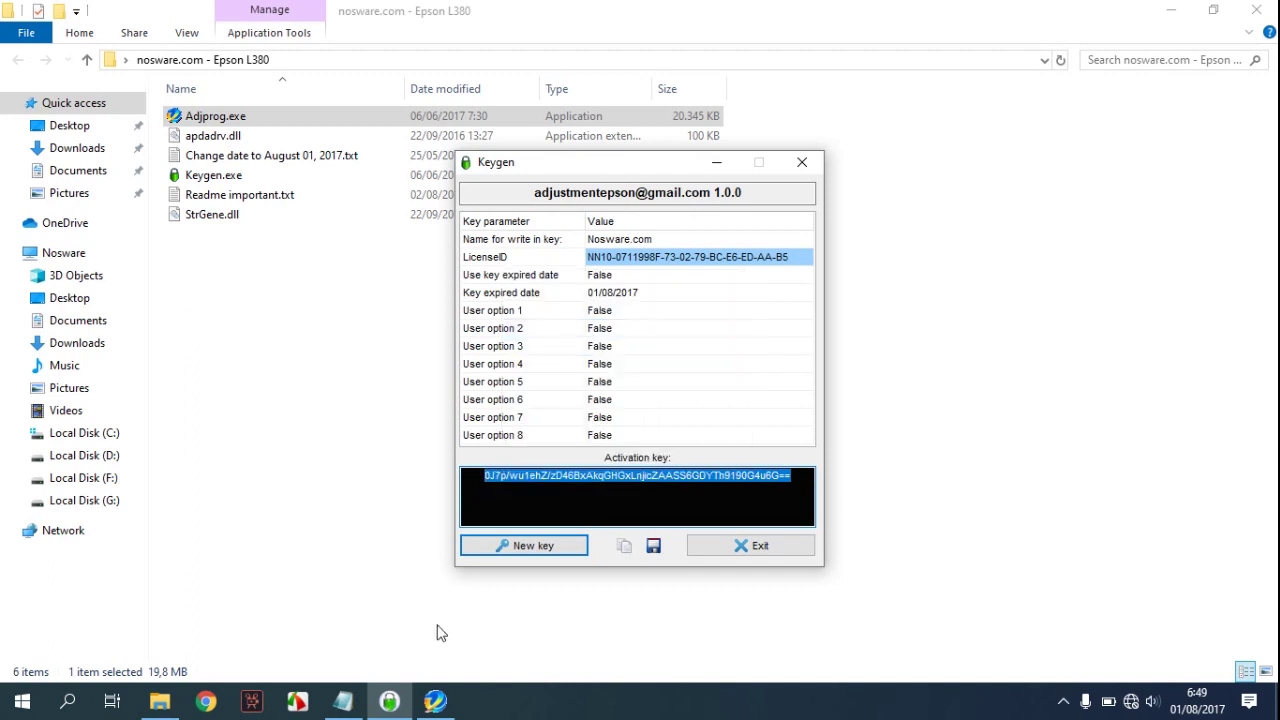
Switch to the Adjprog registration window, paste the activation key into its key field and confirm the registration.
click(435, 701)
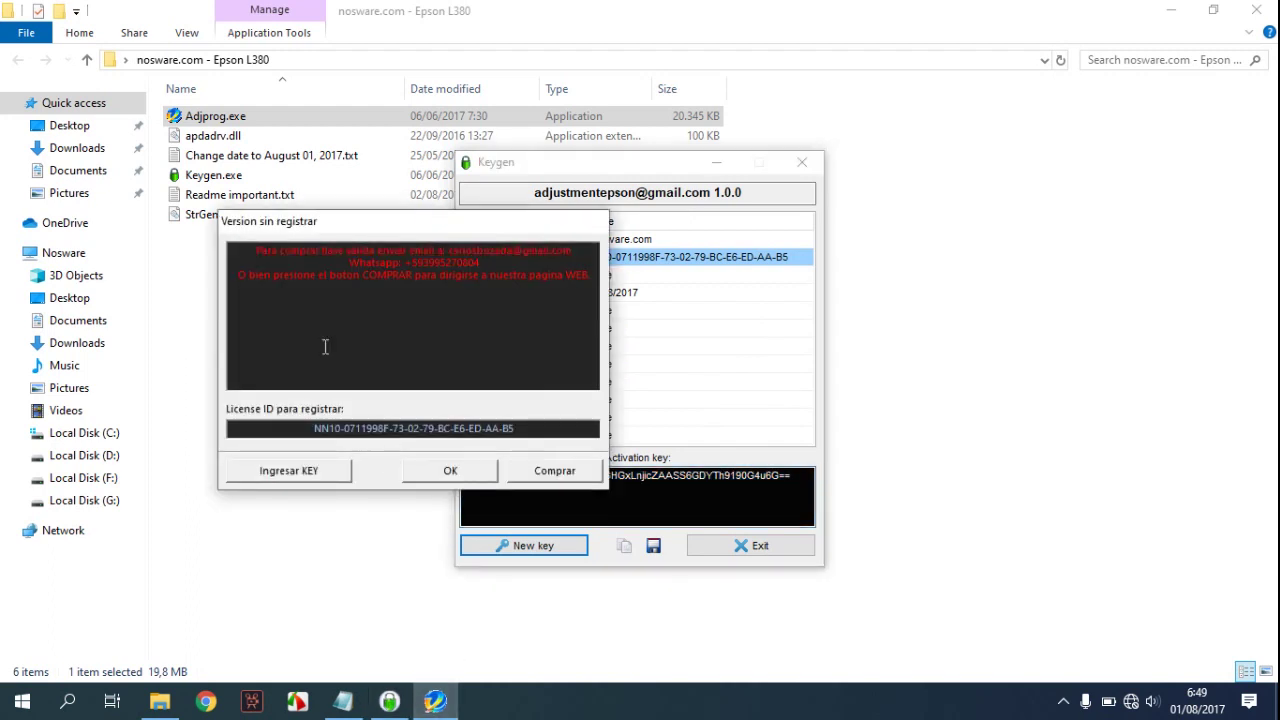
click(307, 472)
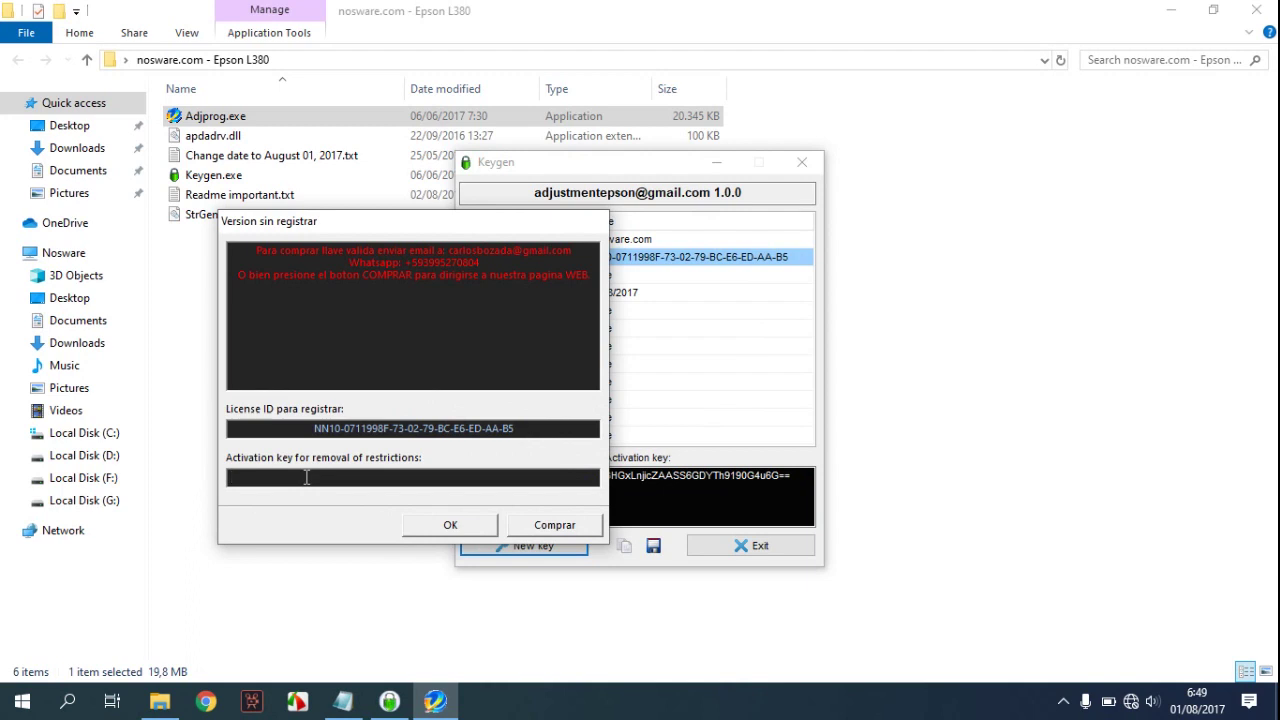
right_click(307, 479)
click(352, 299)
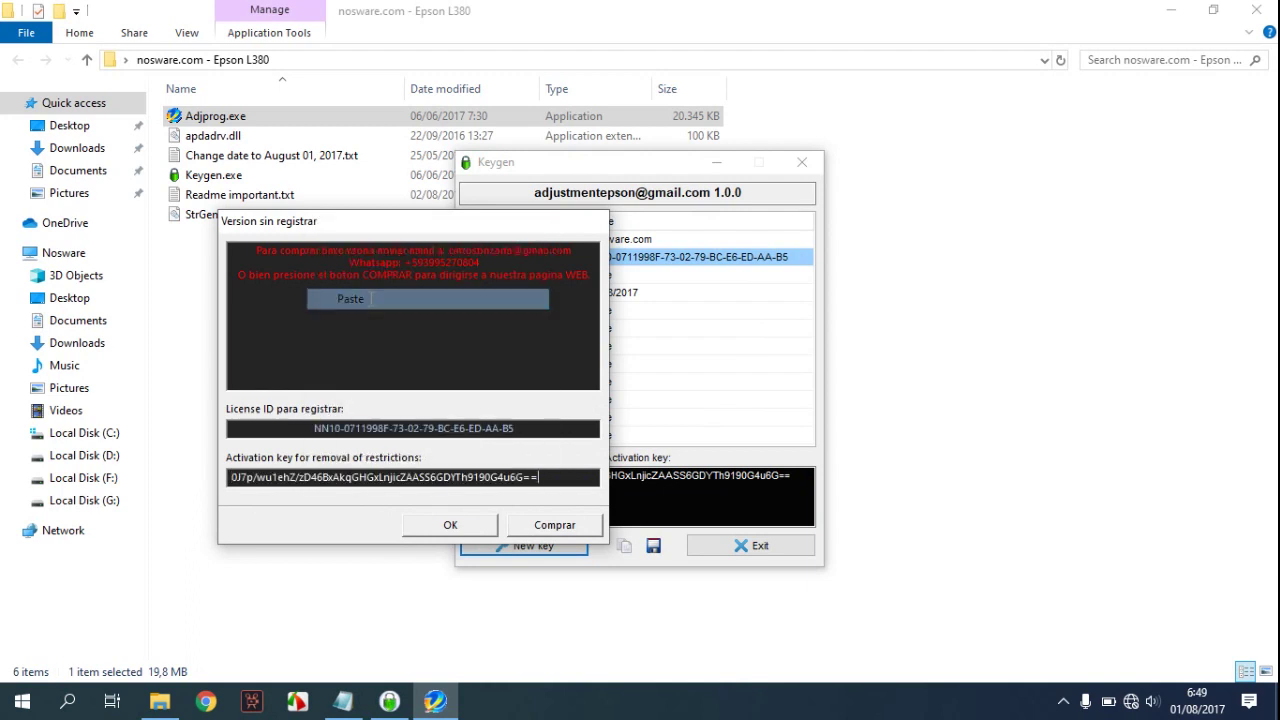
click(450, 525)
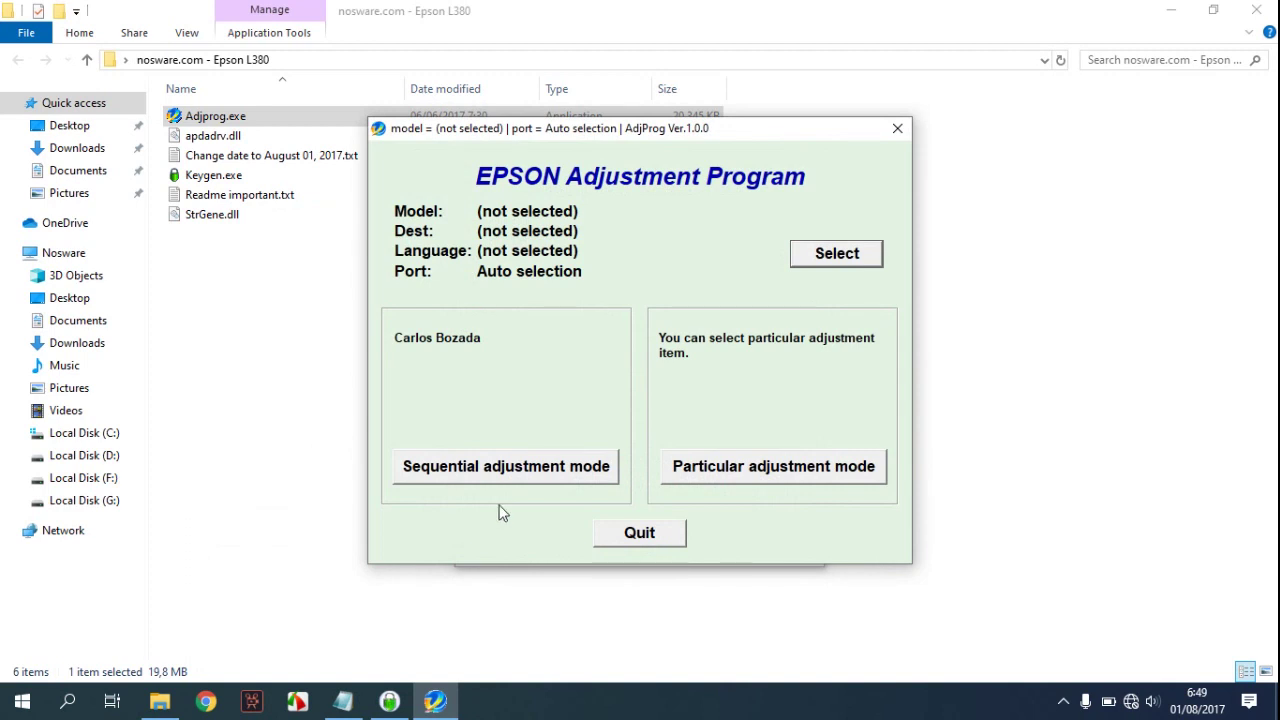
Select L380 as the printer model in the Epson Adjustment Program, keeping the port on Auto selection.
click(838, 254)
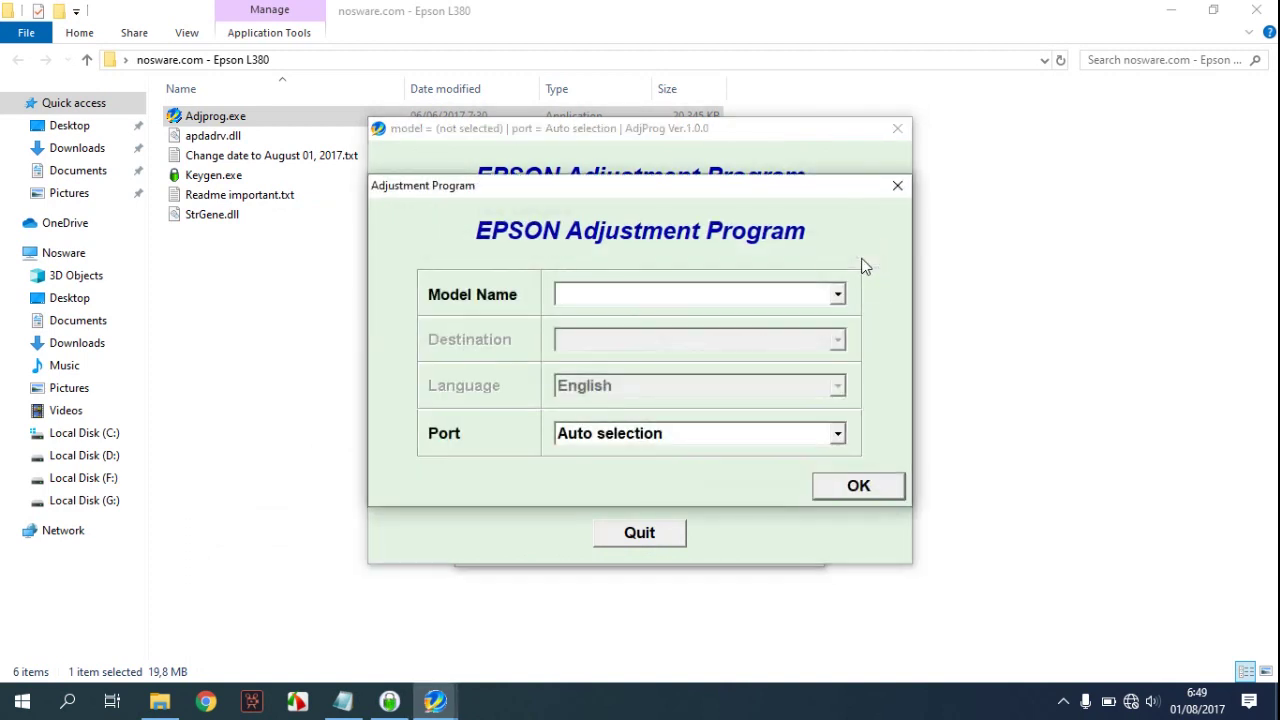
click(815, 300)
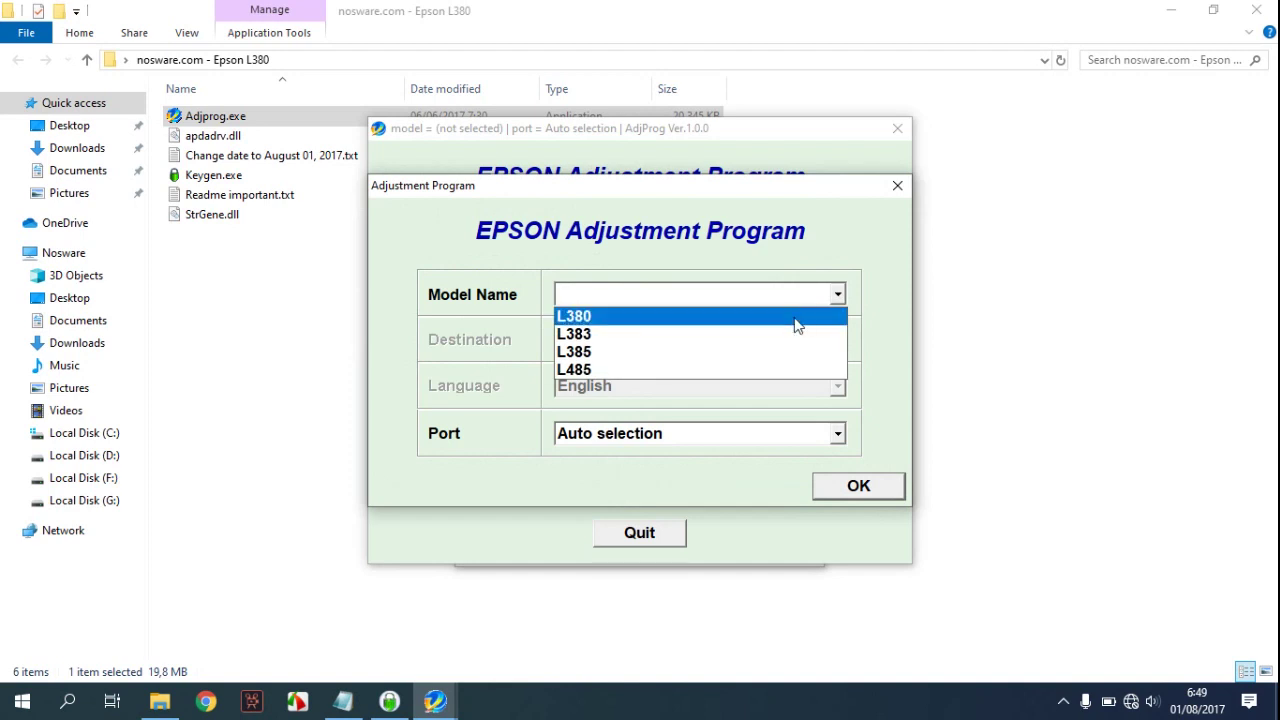
click(797, 322)
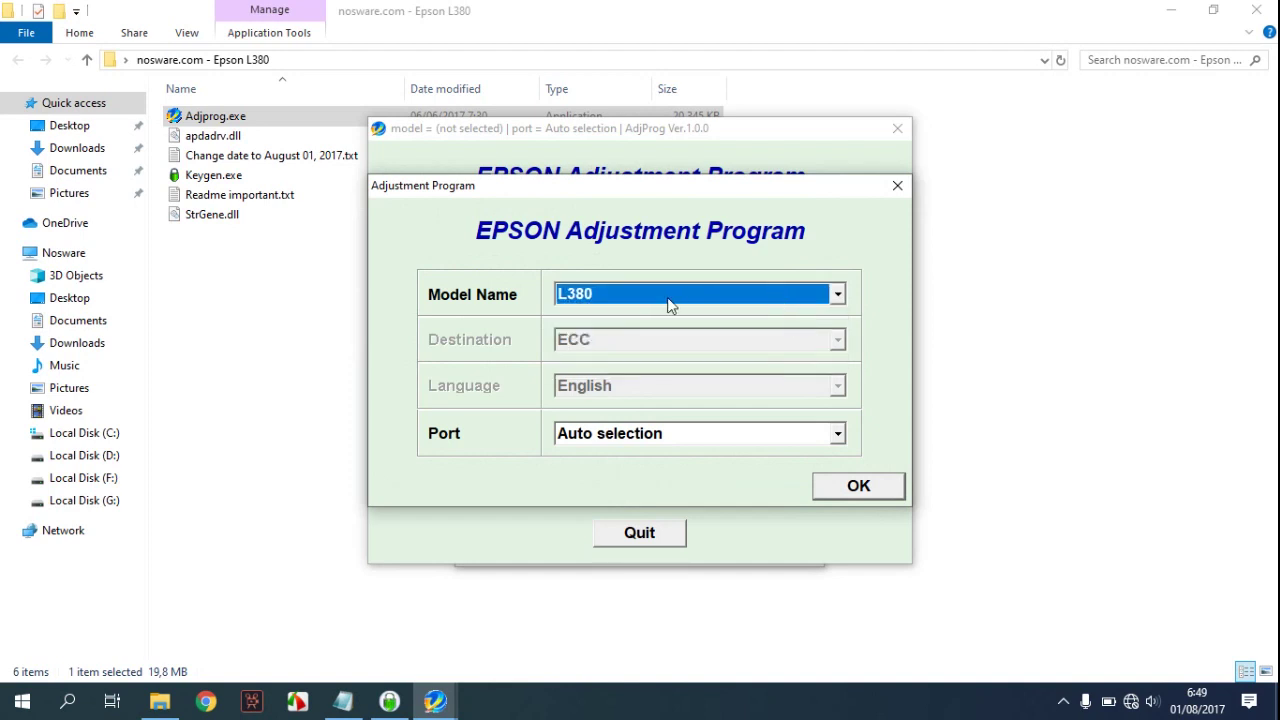
click(837, 486)
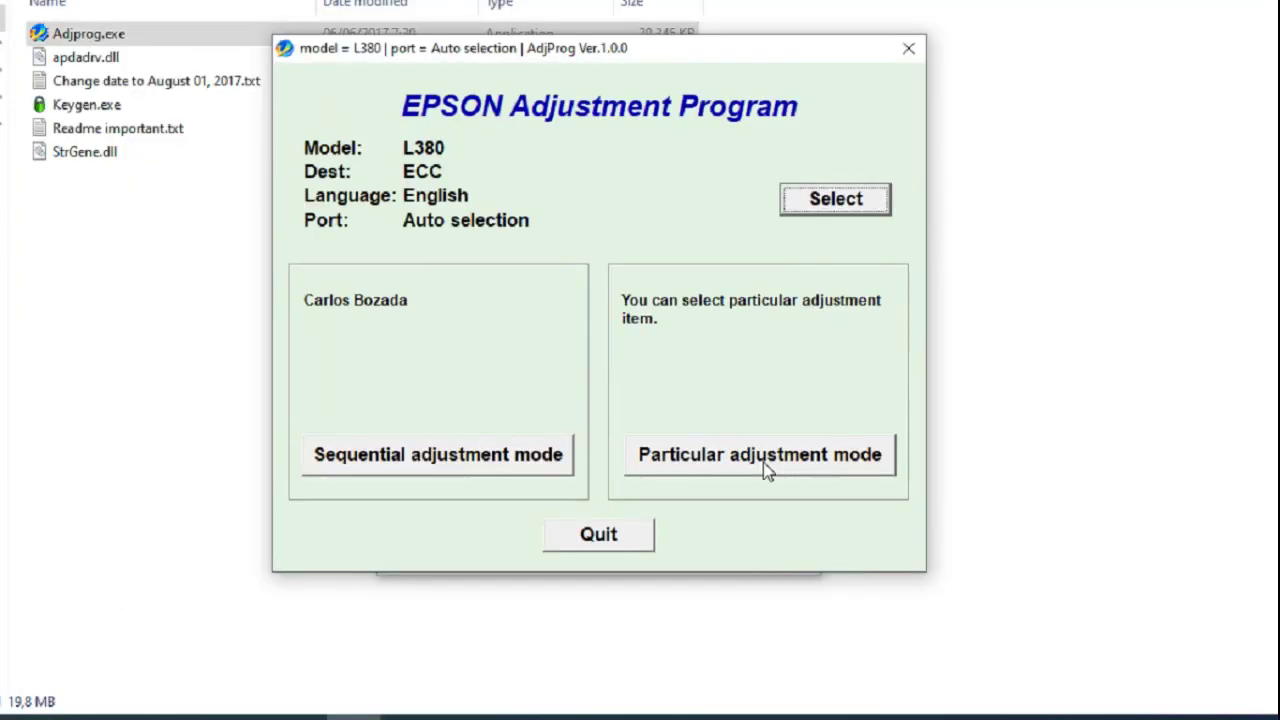
Open the Waste ink pad counter function in Particular adjustment mode and select the Main pad counter.
click(779, 478)
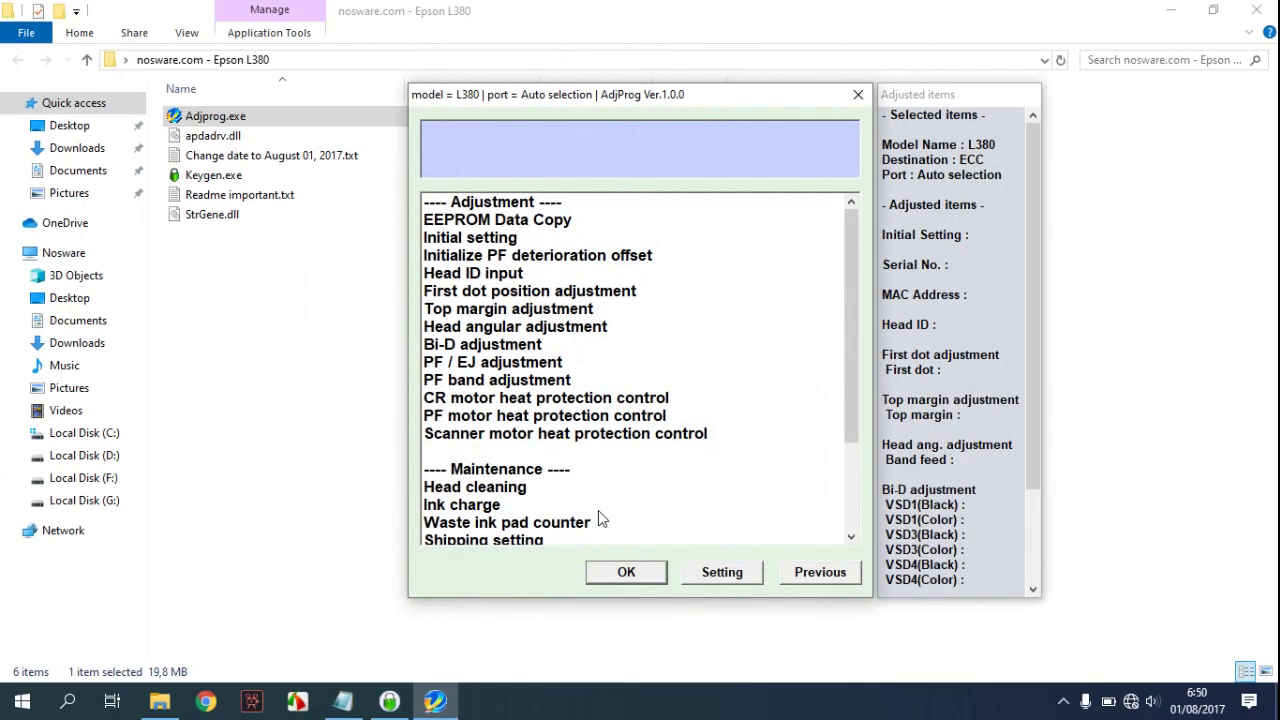
click(529, 527)
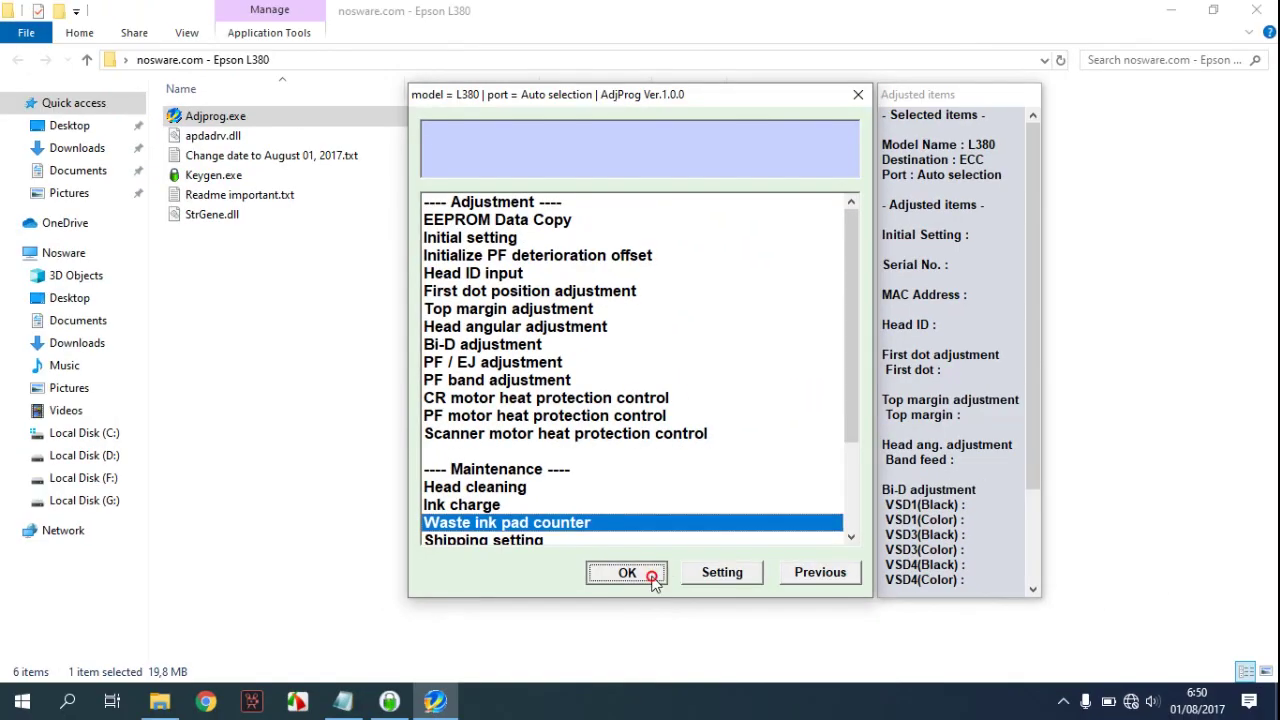
click(655, 577)
click(417, 280)
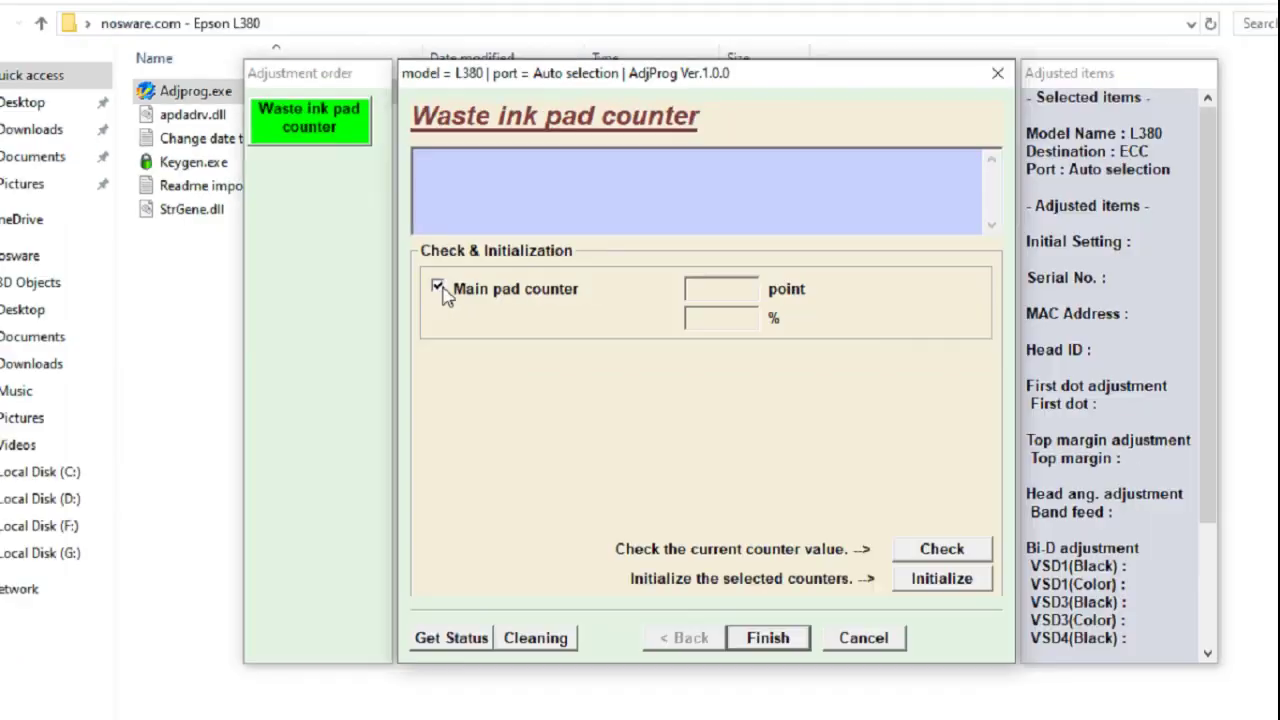